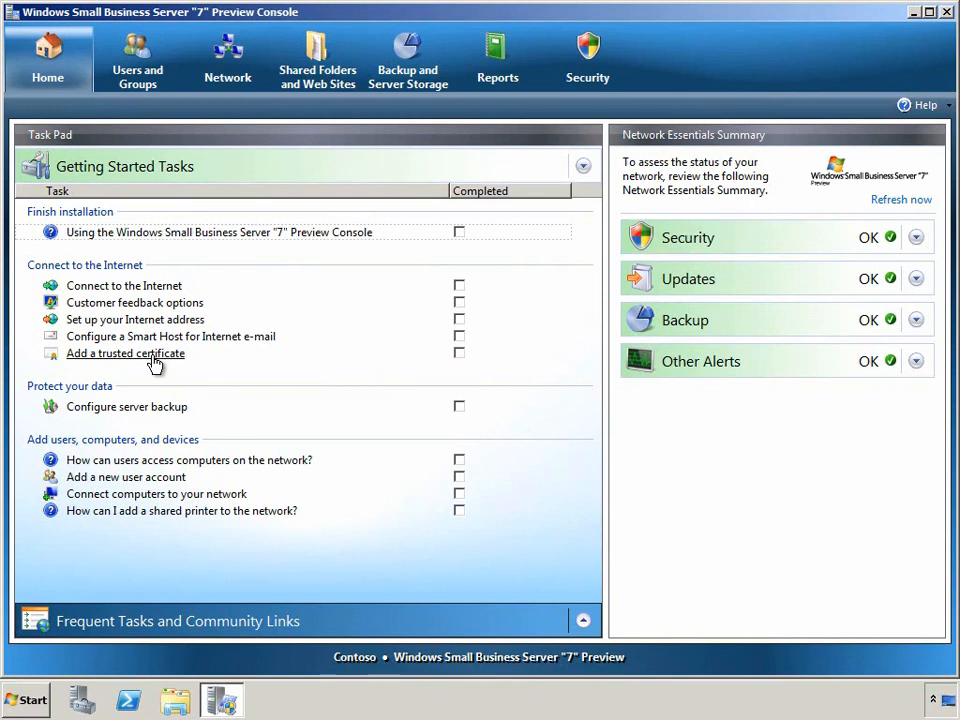
Step: Mark the introduction, Internet connection, feedback, Internet address and Smart Host tasks completed, then list Users and Groups
left_click(460, 233)
left_click(460, 286)
left_click(459, 302)
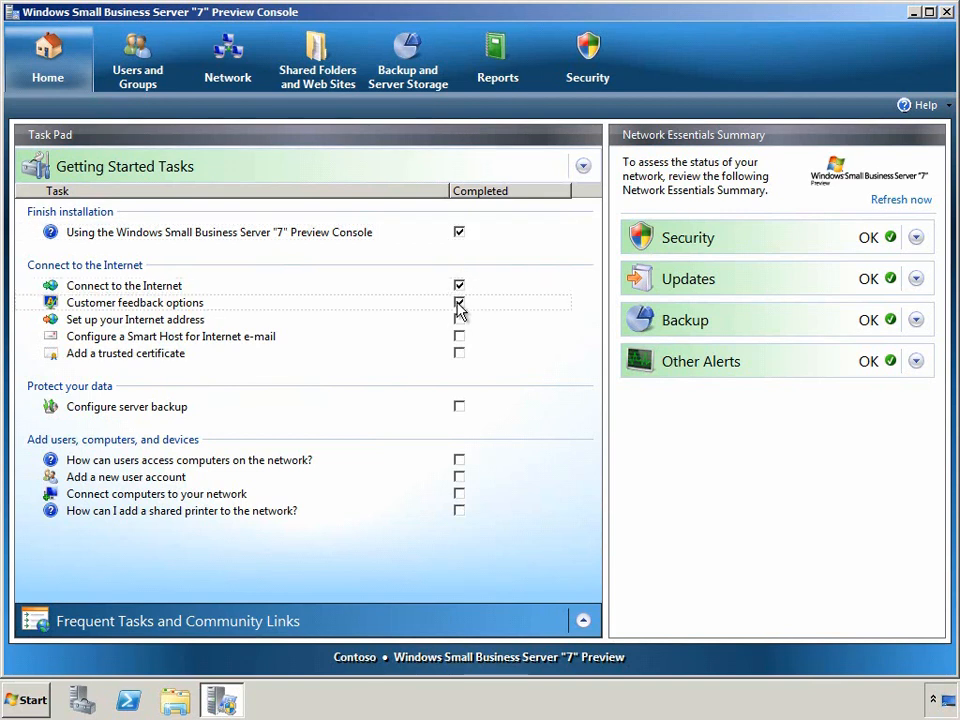
left_click(459, 320)
left_click(460, 338)
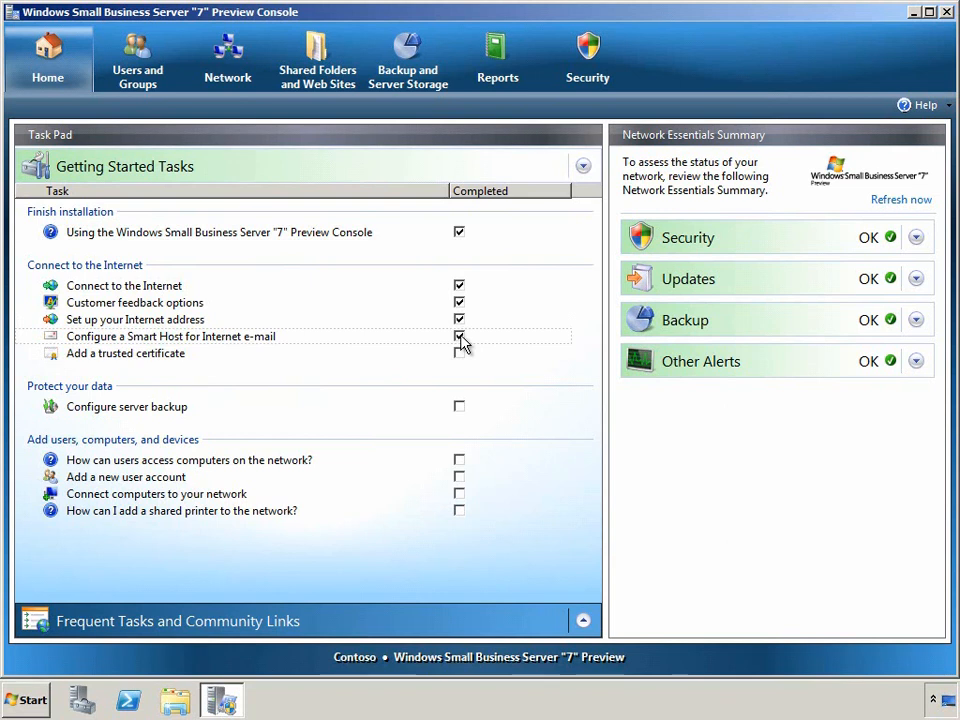
left_click(157, 74)
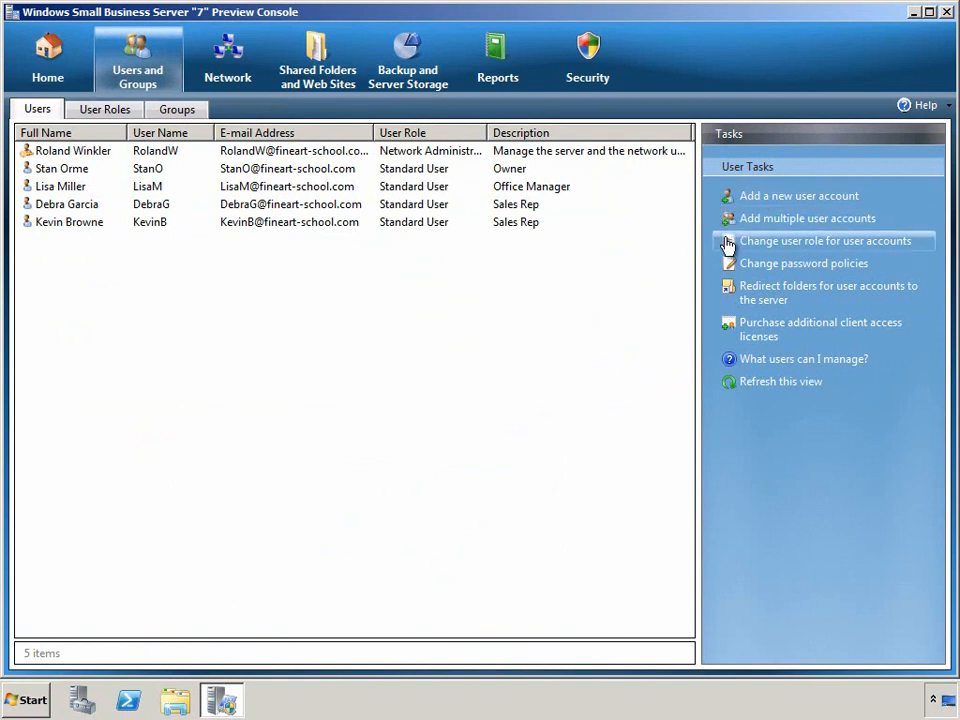
Step: Select the second user, browse the Groups list, then pick the Sales User role among the four user roles
left_click(517, 170)
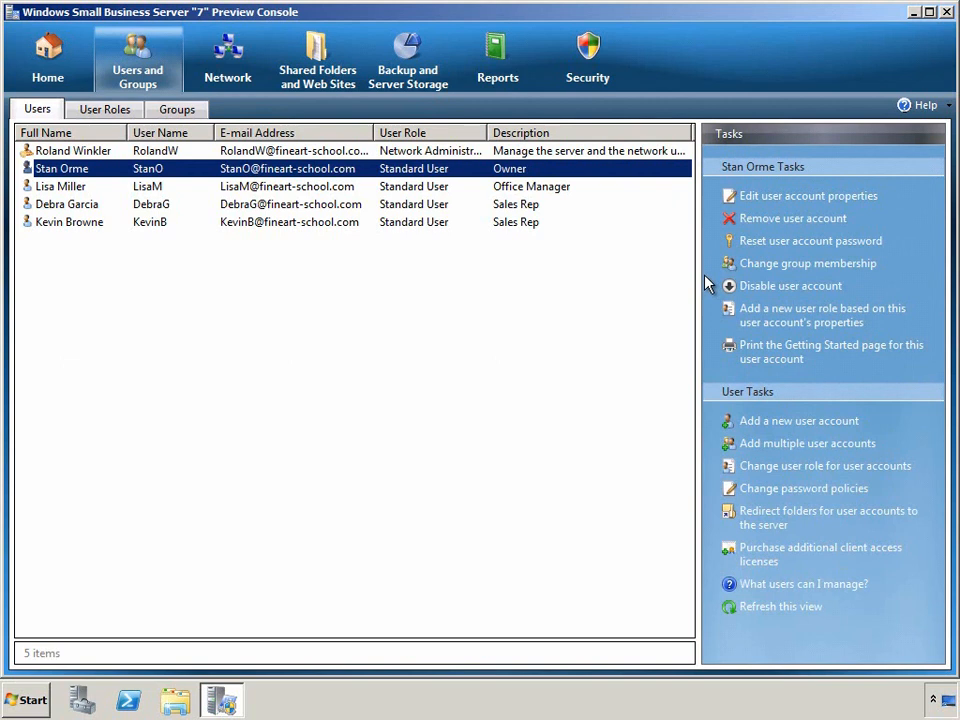
left_click(190, 110)
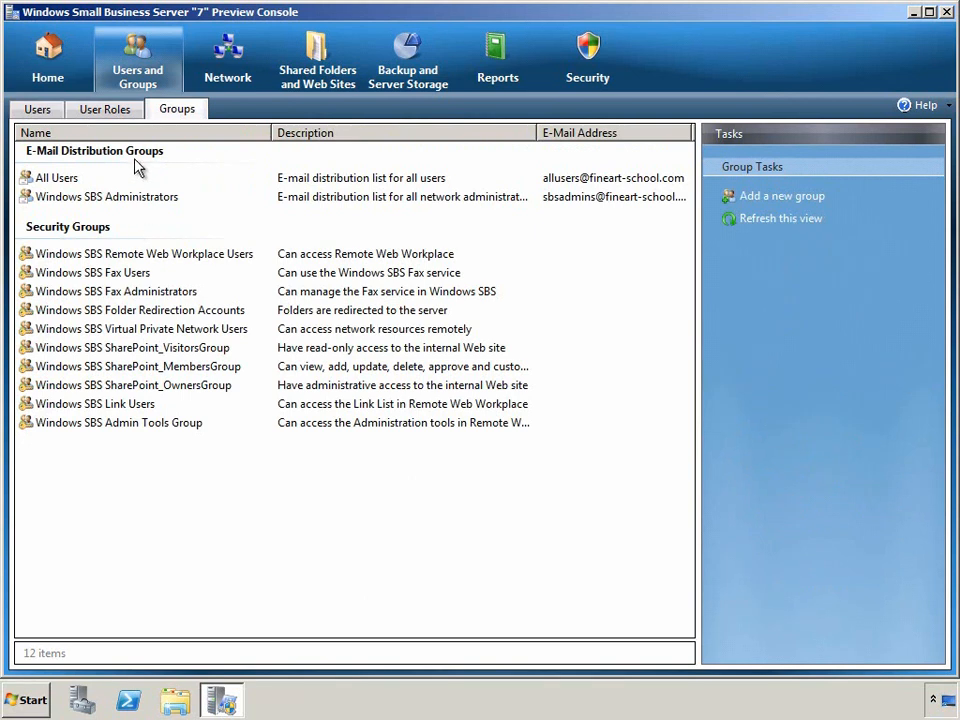
left_click(130, 112)
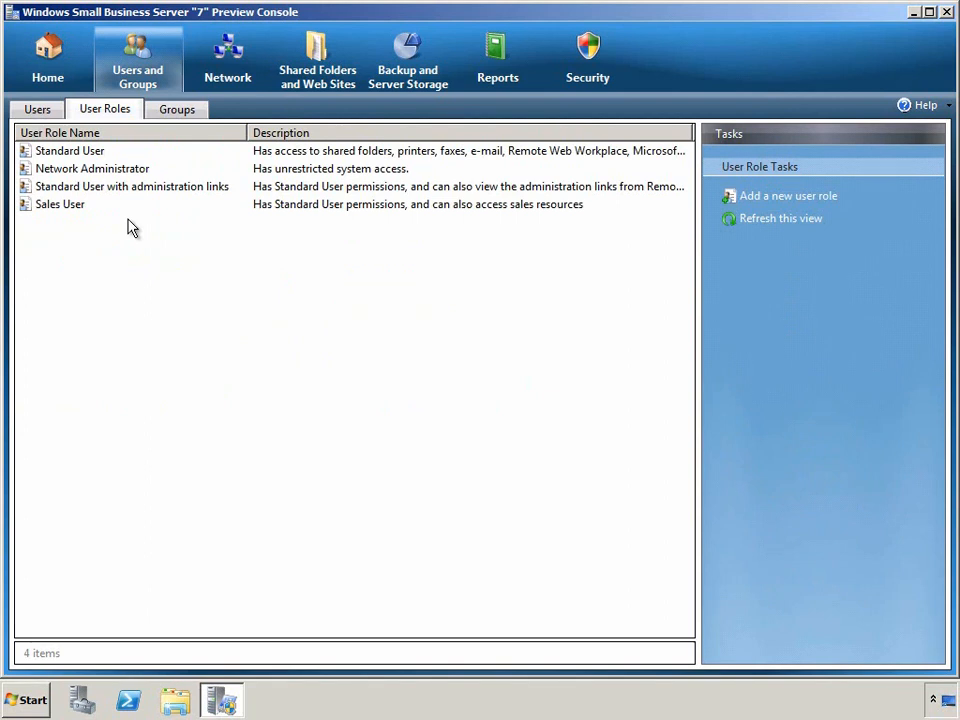
left_click(81, 210)
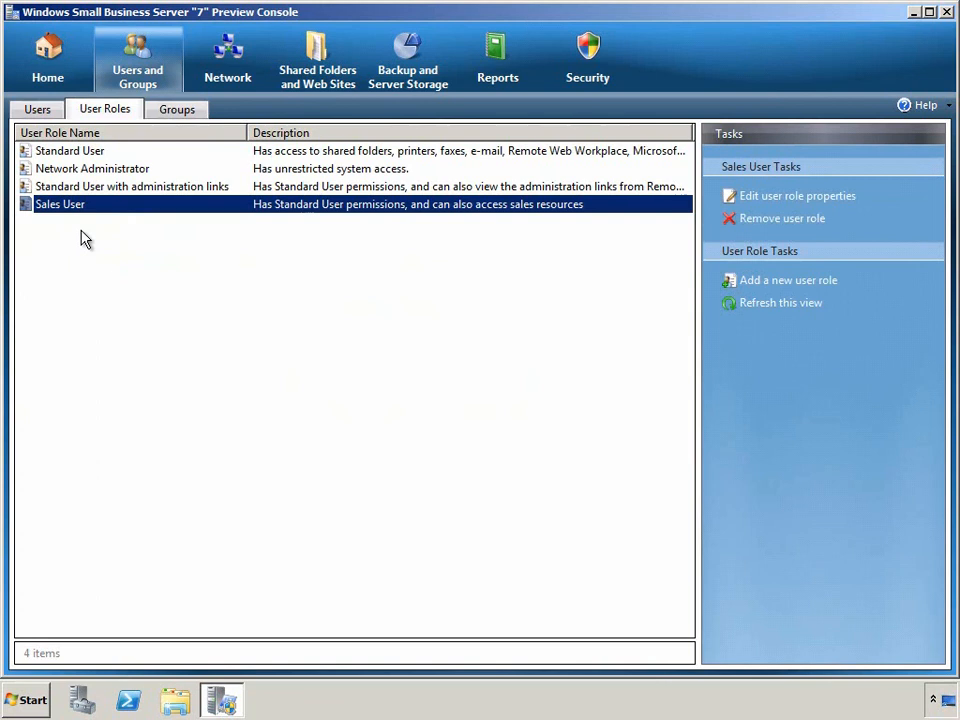
Step: Open KEVINB-PC's properties from Network > Computers at its User Access page
left_click(225, 77)
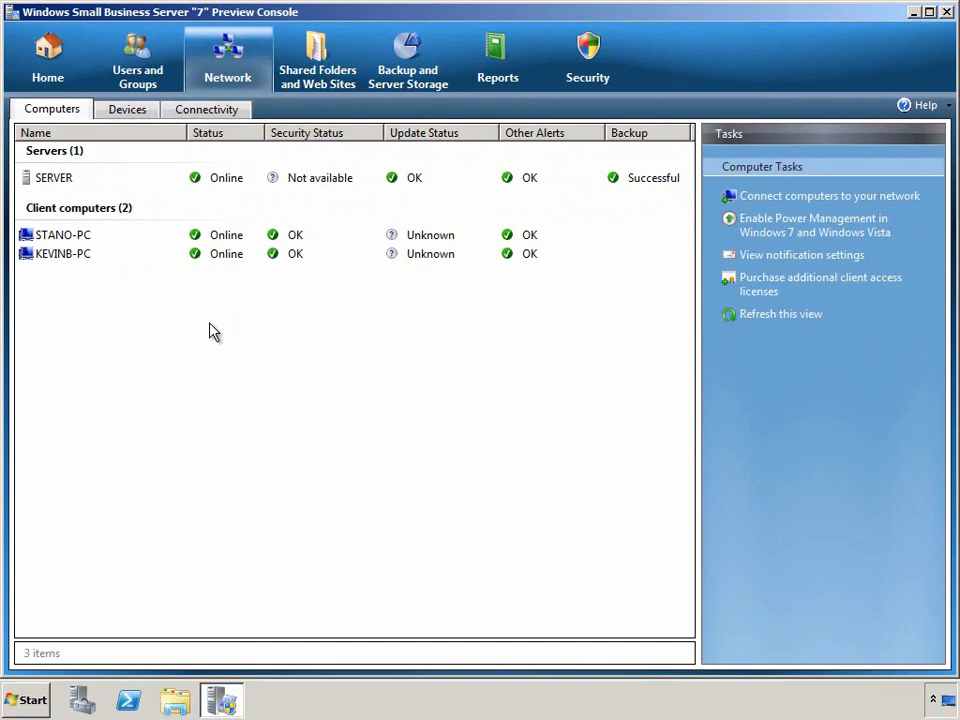
left_click(86, 255)
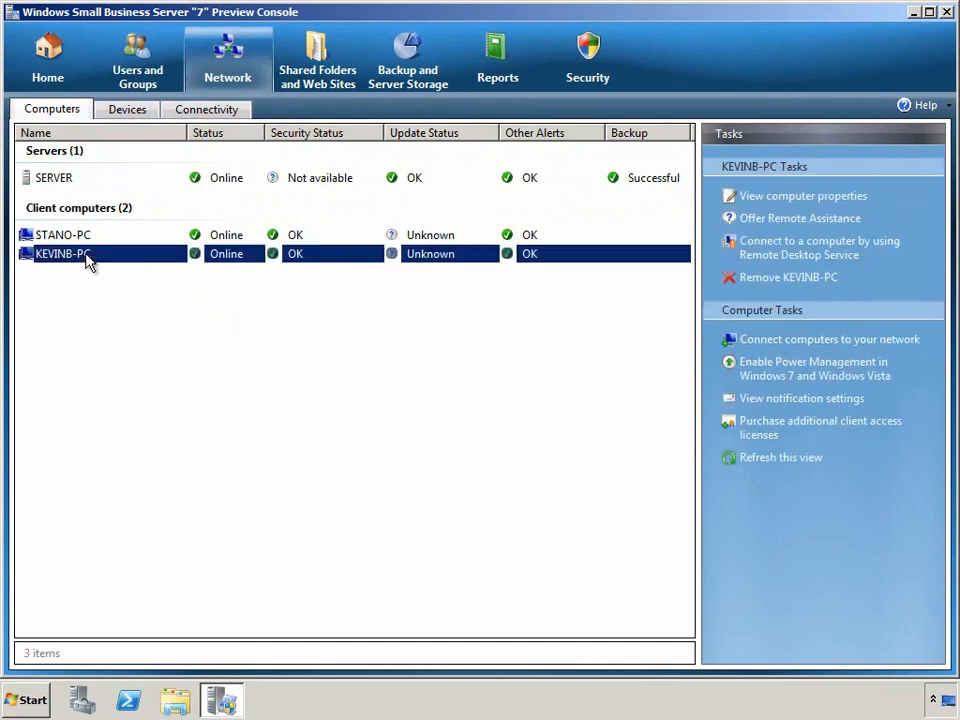
left_click(720, 198)
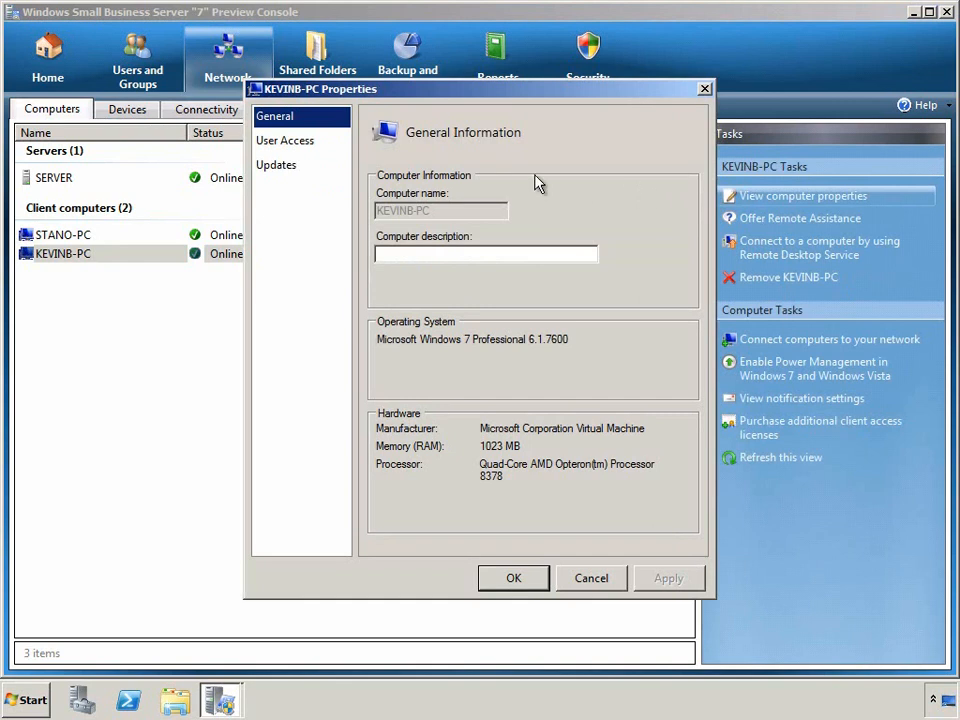
left_click(305, 146)
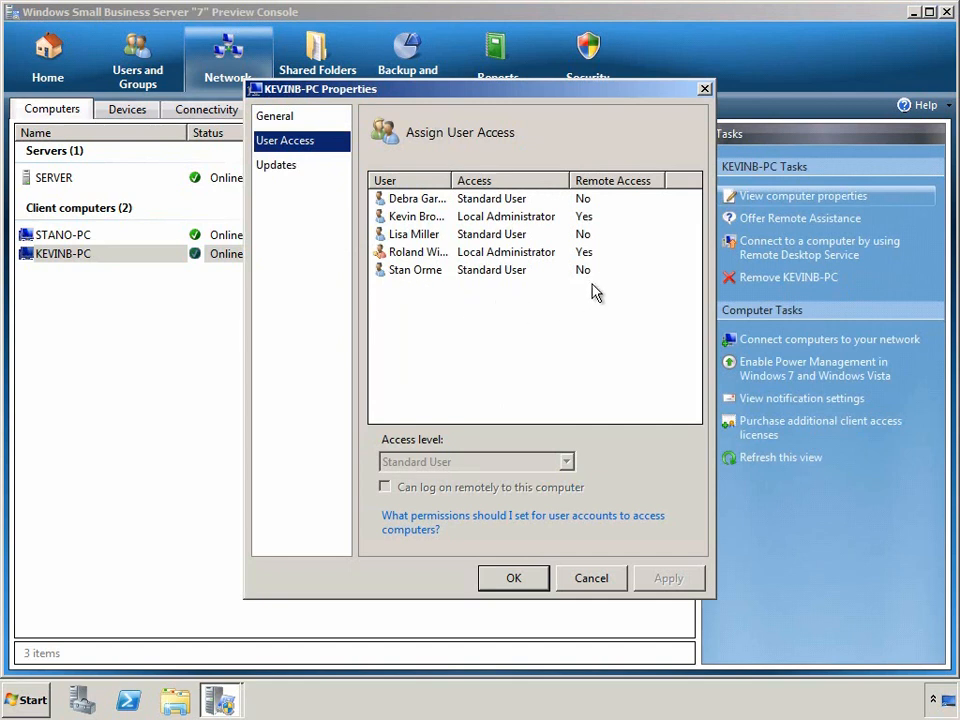
Step: Lower the second user's KEVINB-PC access from Local Administrator to Standard User and confirm
left_click(586, 220)
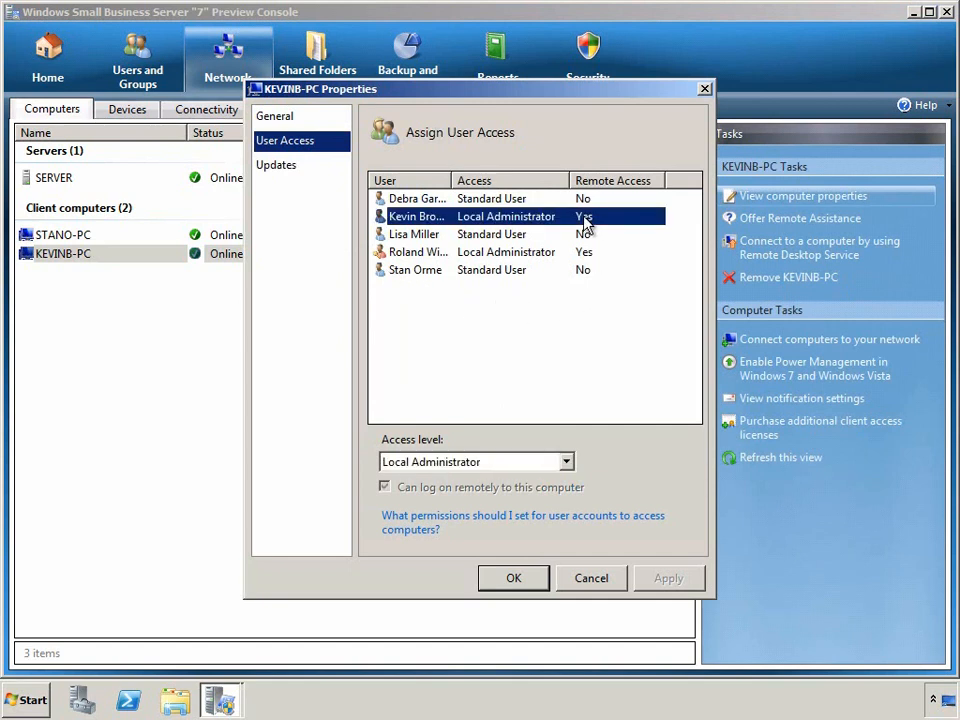
left_click(585, 255)
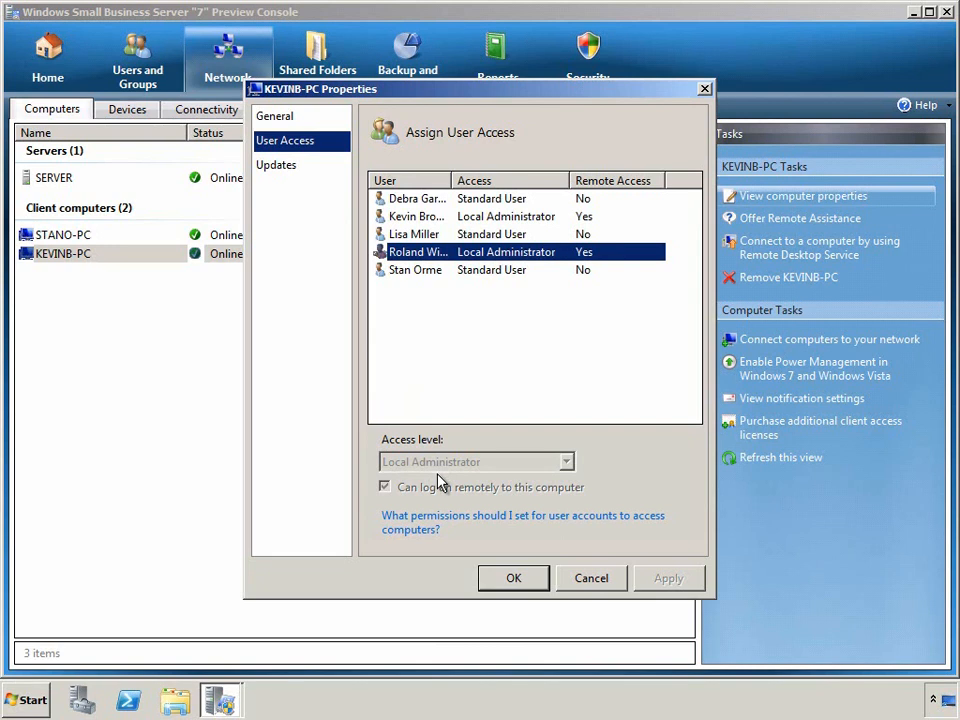
left_click(426, 218)
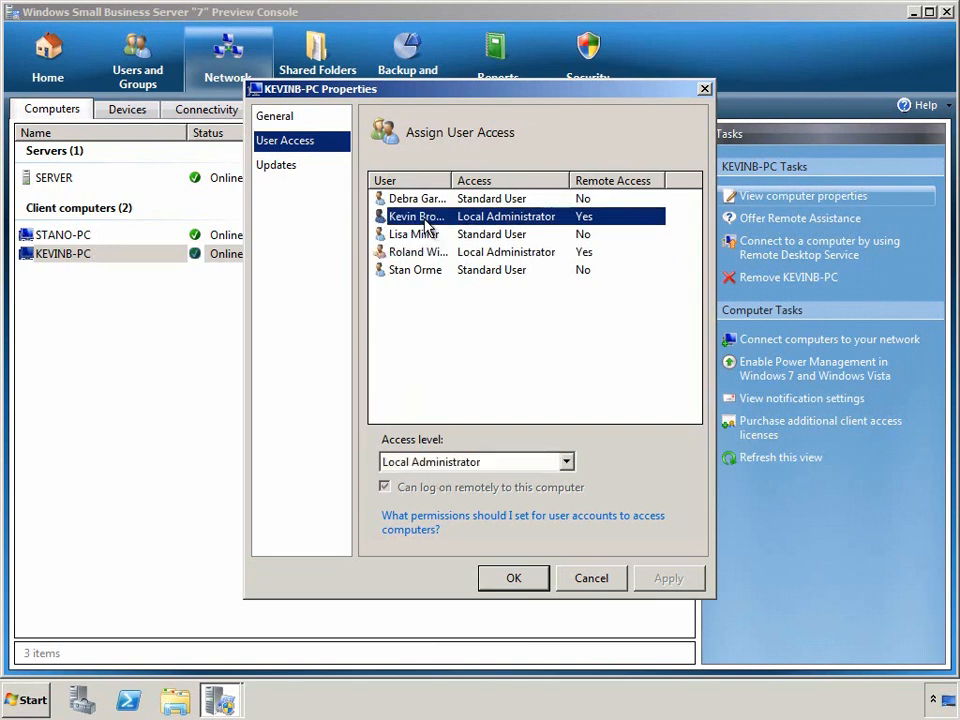
left_click(572, 464)
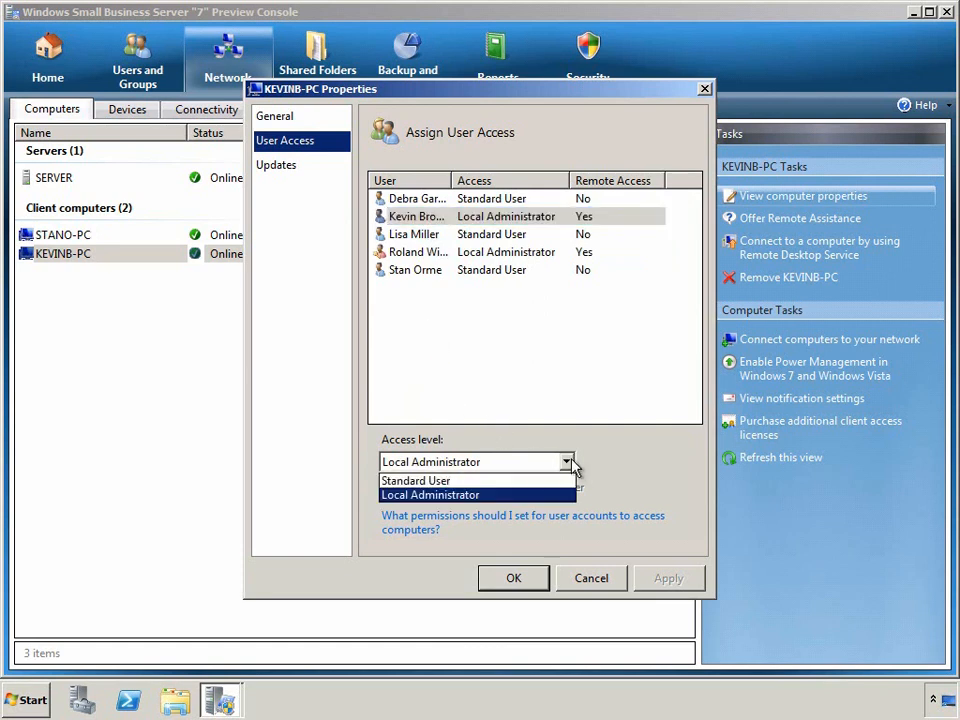
left_click(521, 480)
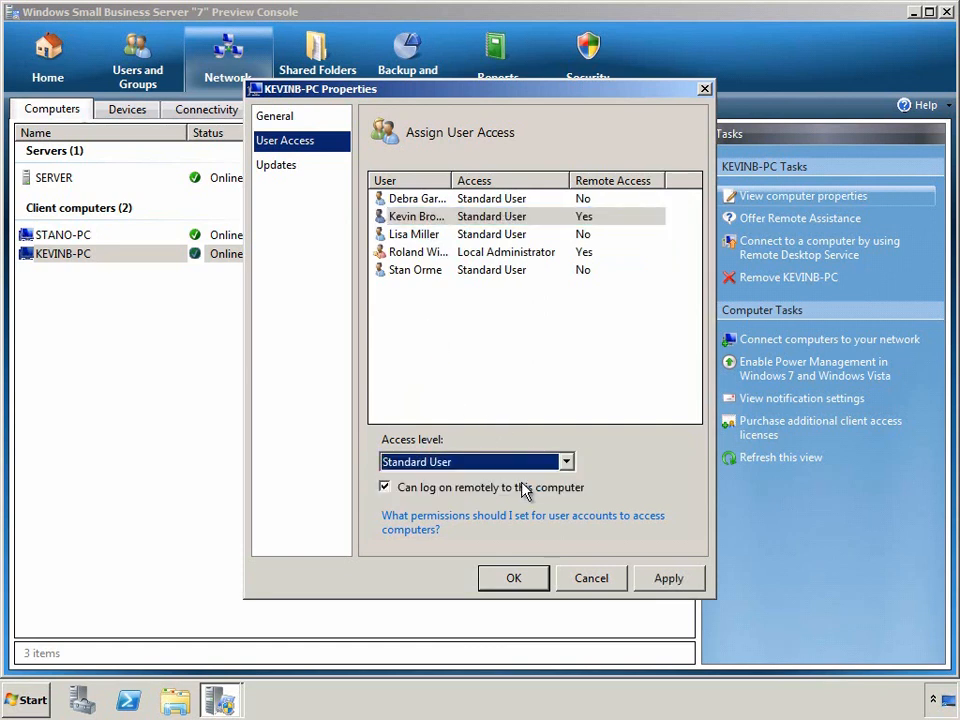
key("Return")
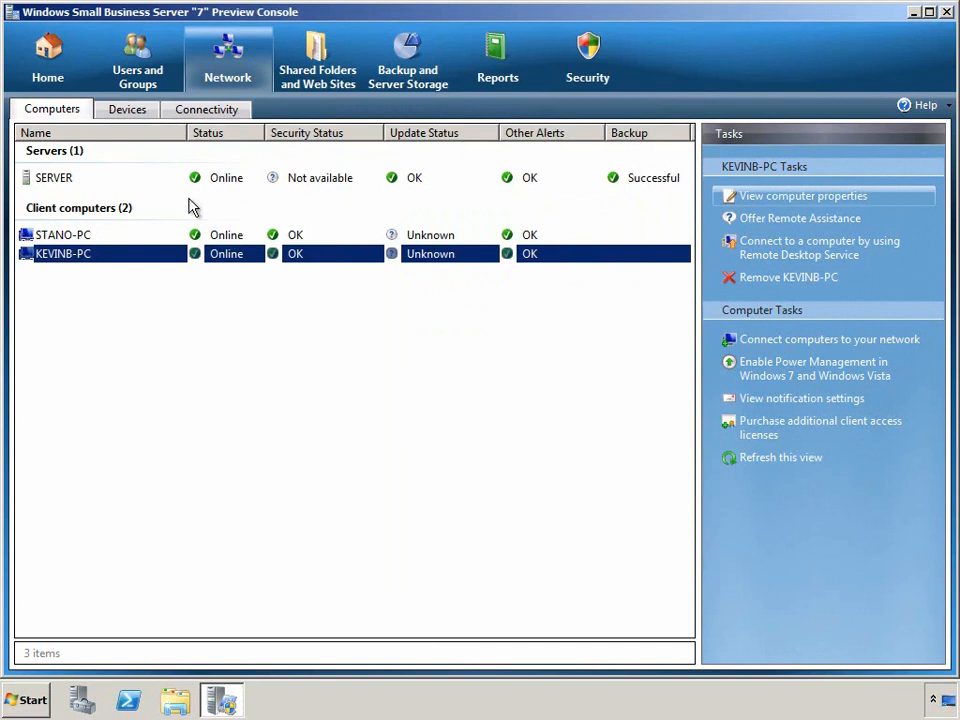
Step: Review fax devices and printers, plus the Internet domain, web certificate and firewall rows, then list shared folders
left_click(141, 119)
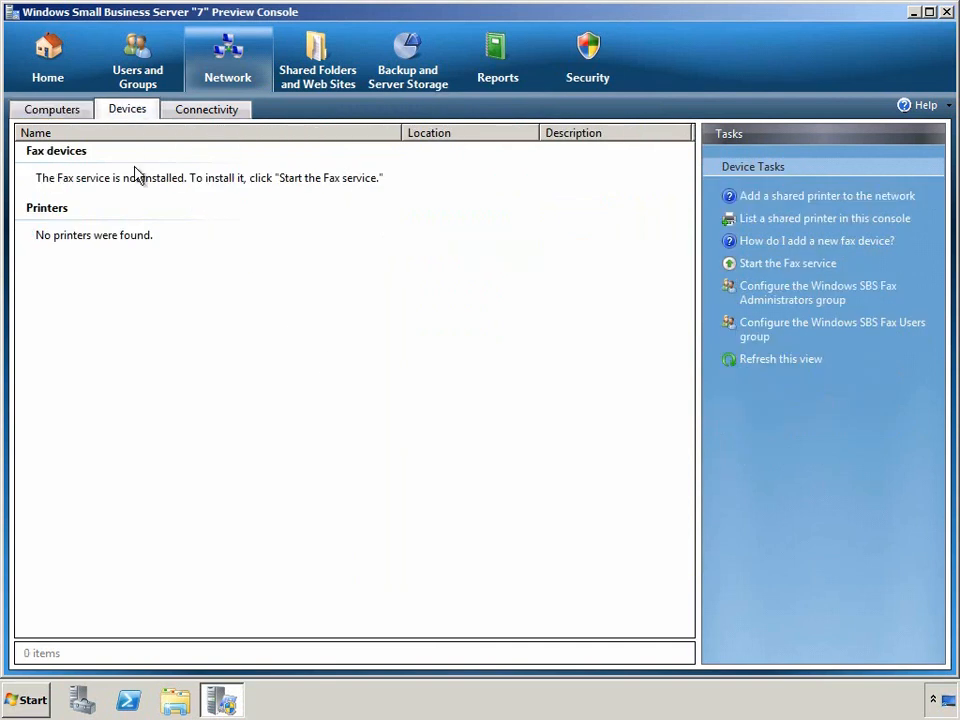
left_click(181, 117)
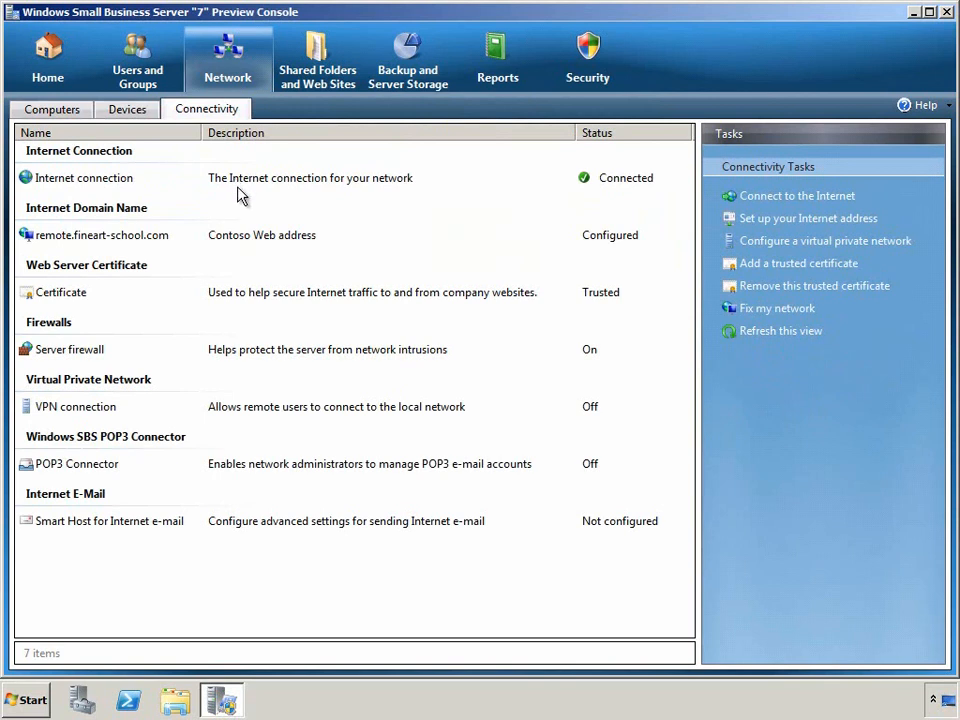
left_click(313, 240)
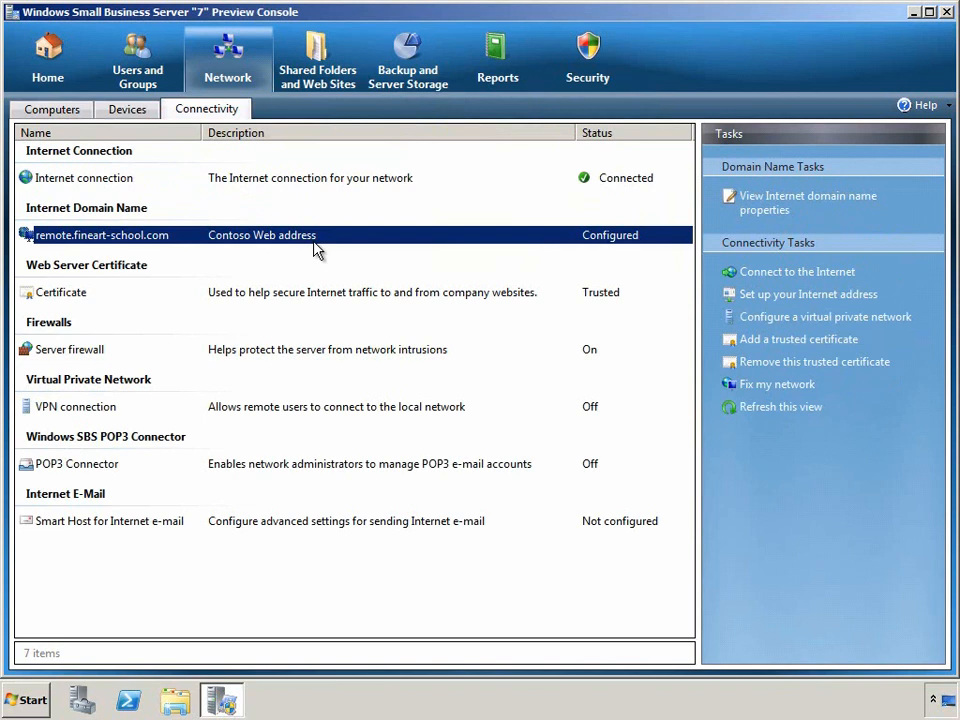
left_click(315, 294)
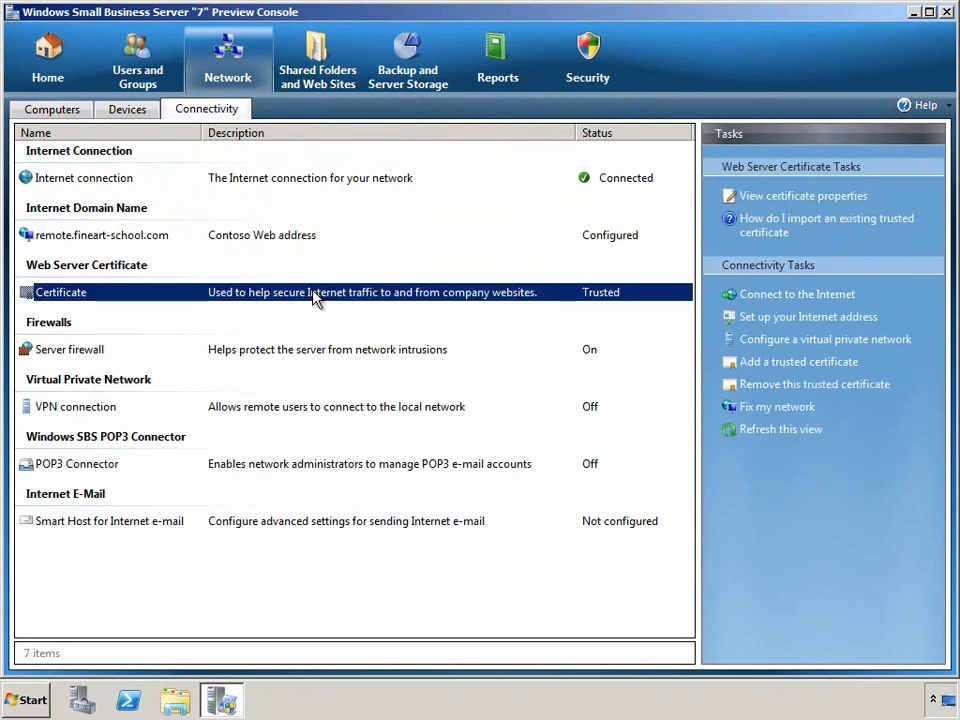
left_click(313, 357)
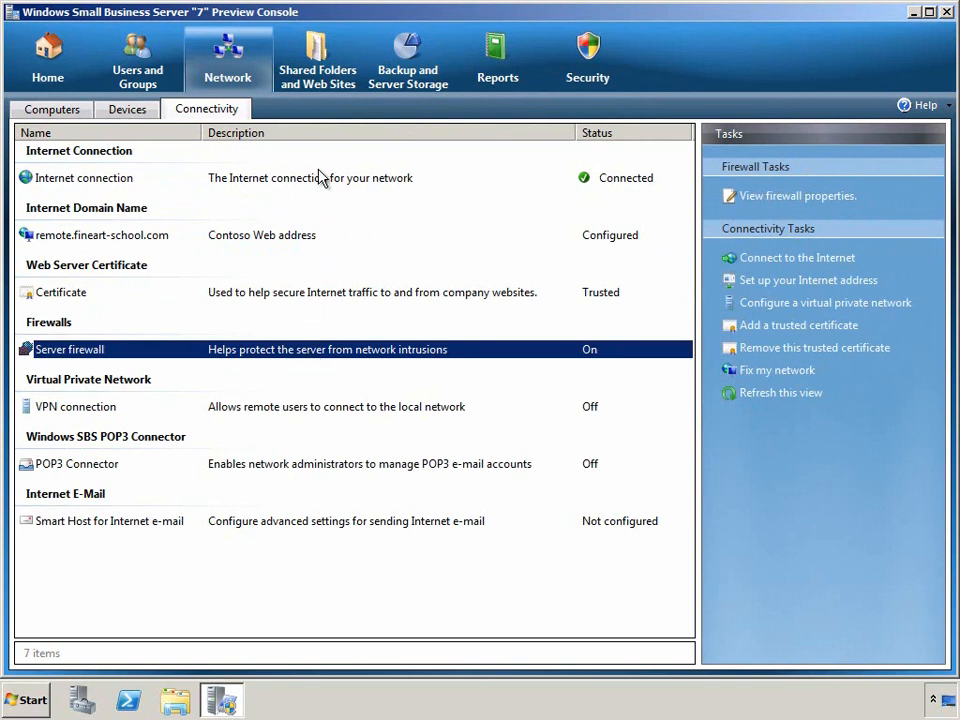
left_click(322, 83)
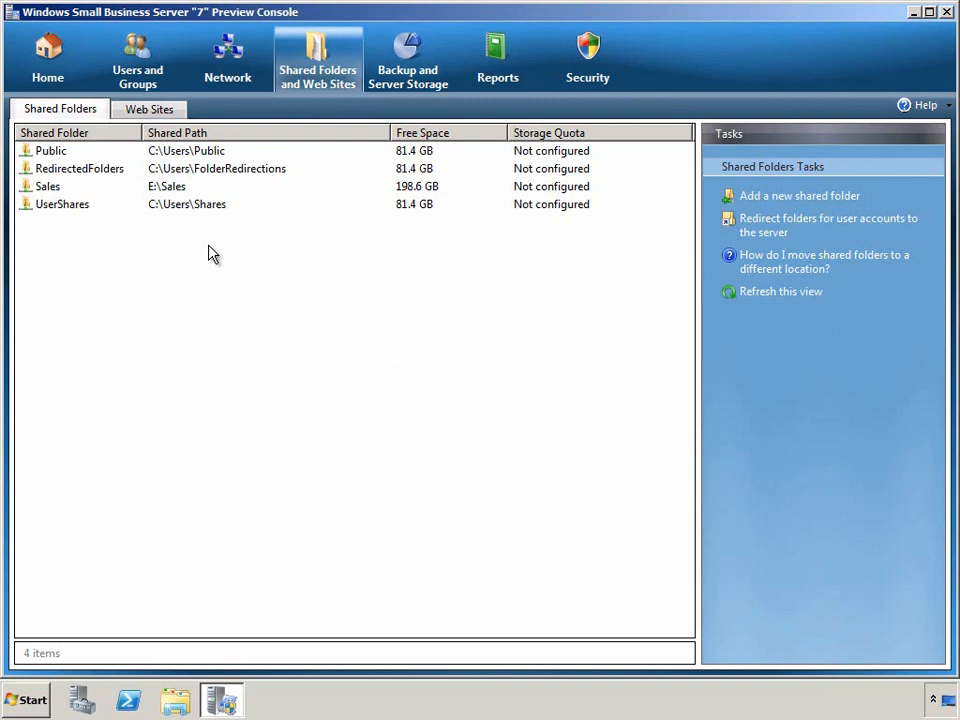
left_click(179, 116)
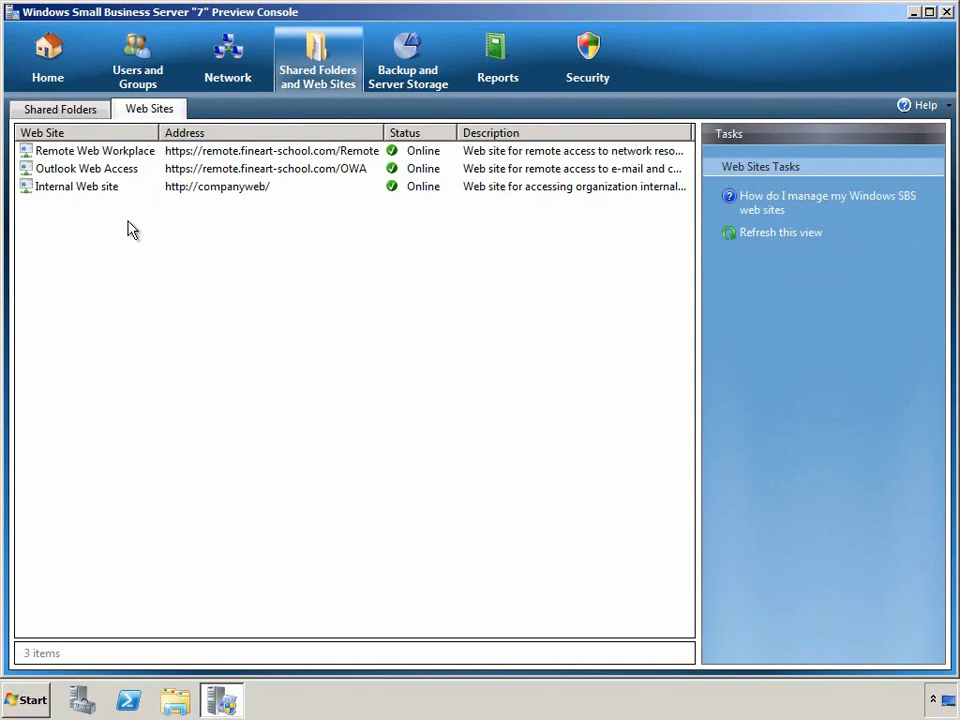
left_click(127, 152)
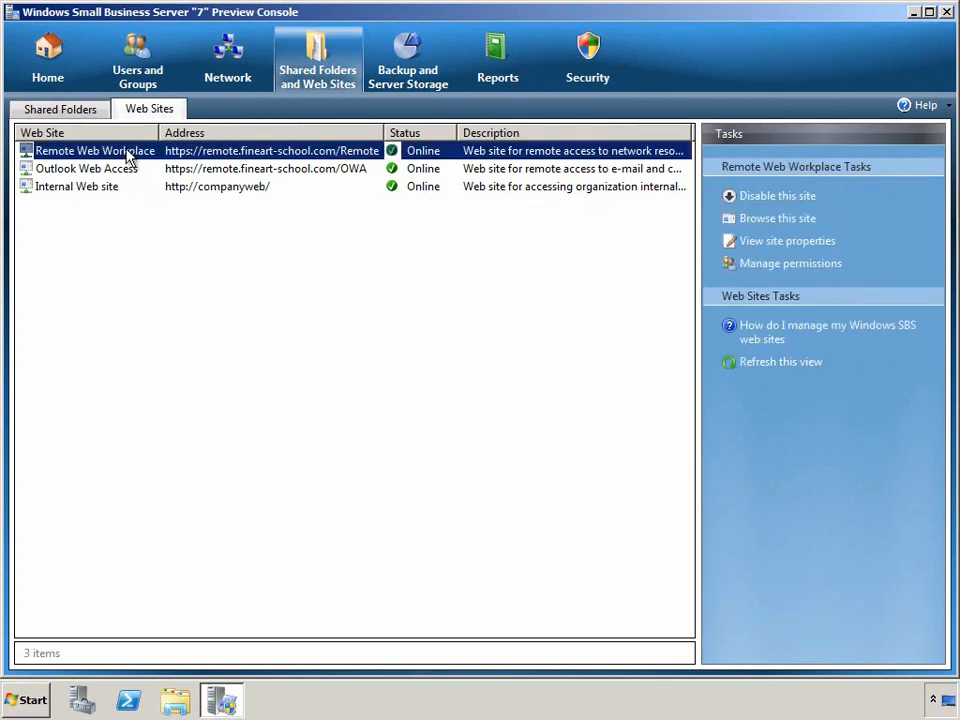
left_click(122, 173)
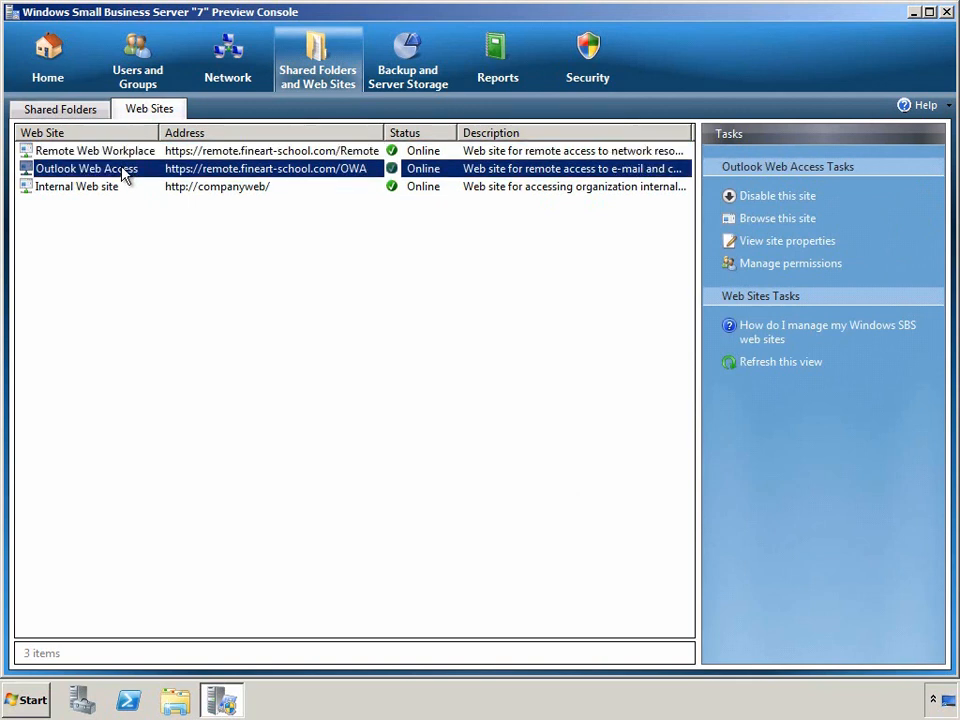
left_click(112, 189)
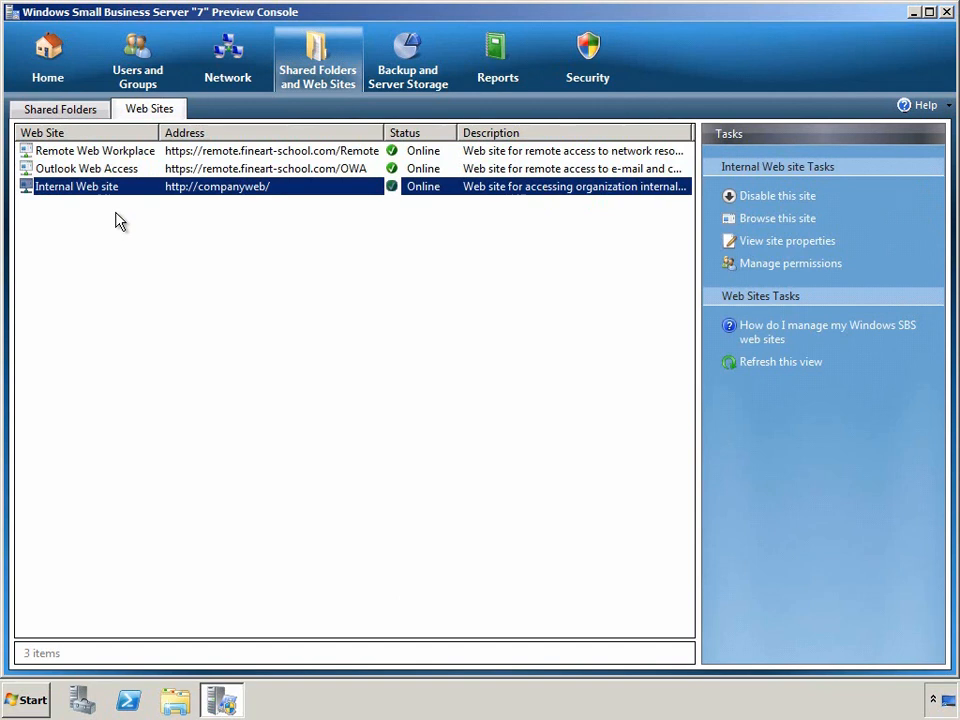
Step: Check the SERVER backup and space usage on Data (E:) and Local Disk (C:), then show Reports
left_click(403, 84)
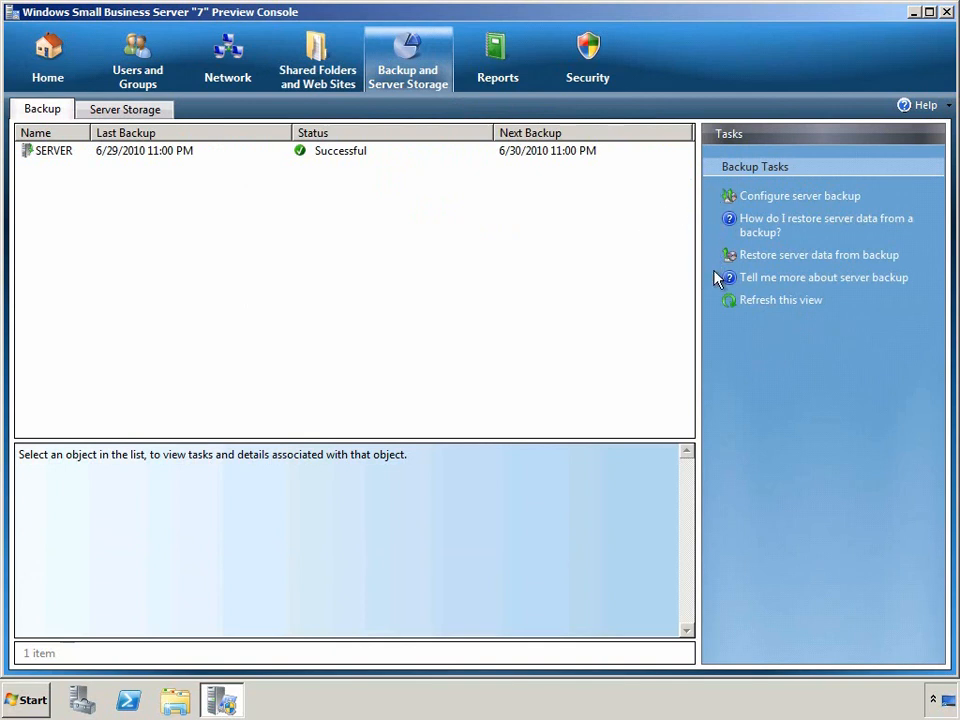
left_click(589, 154)
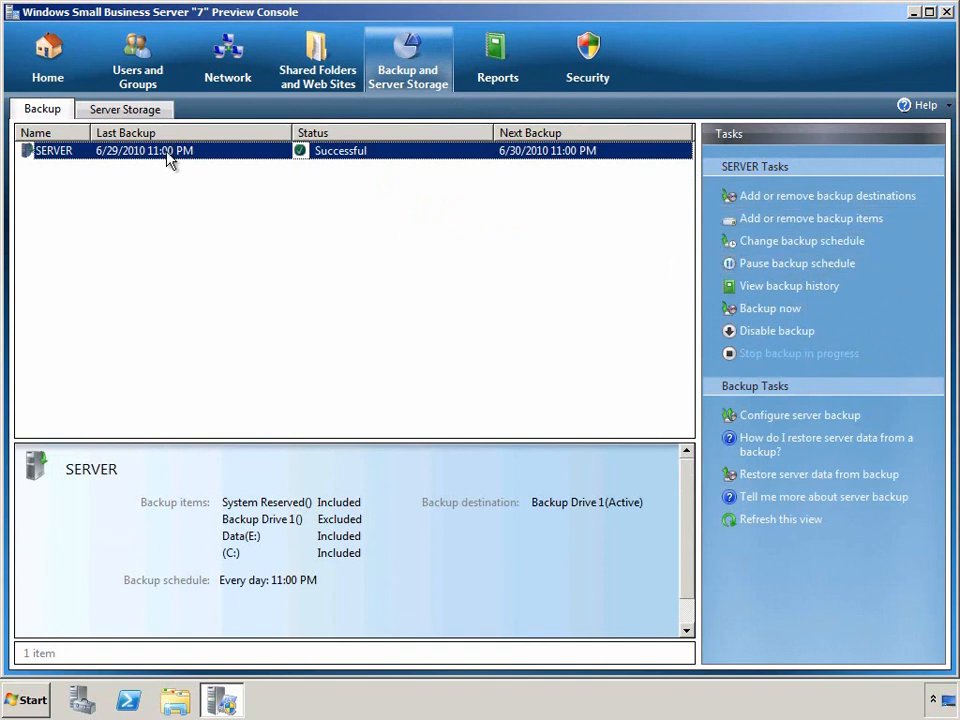
left_click(146, 114)
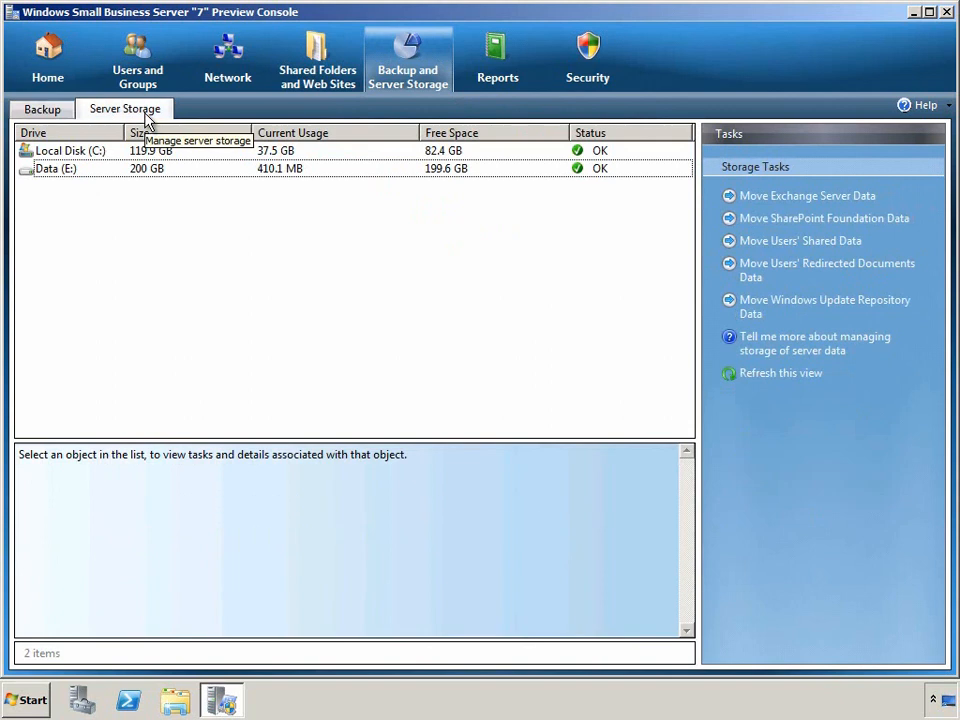
left_click(117, 170)
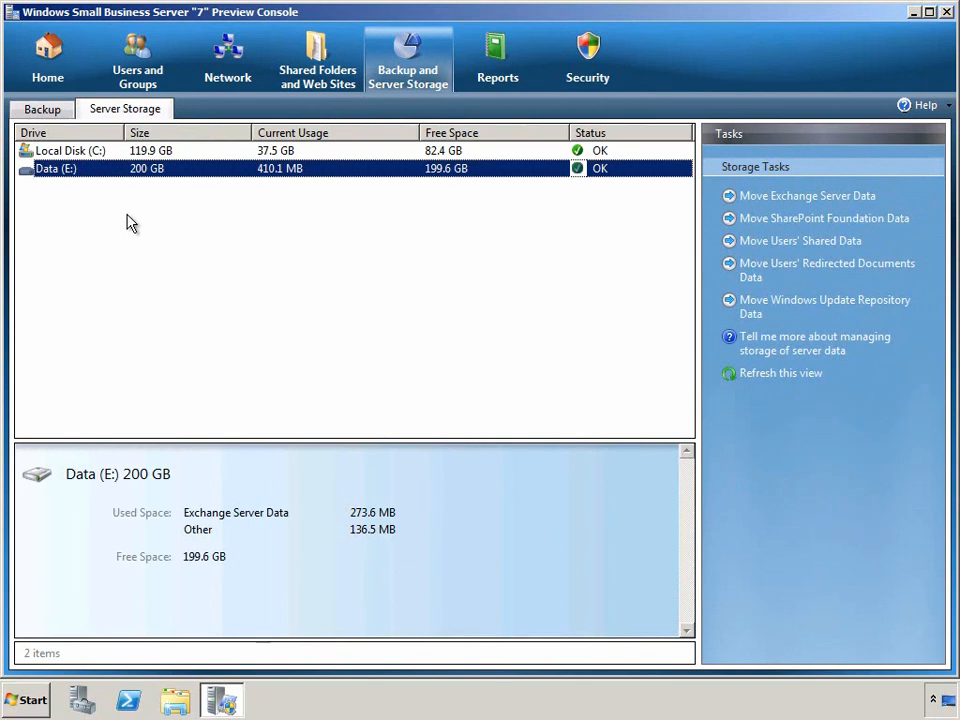
left_click(101, 152)
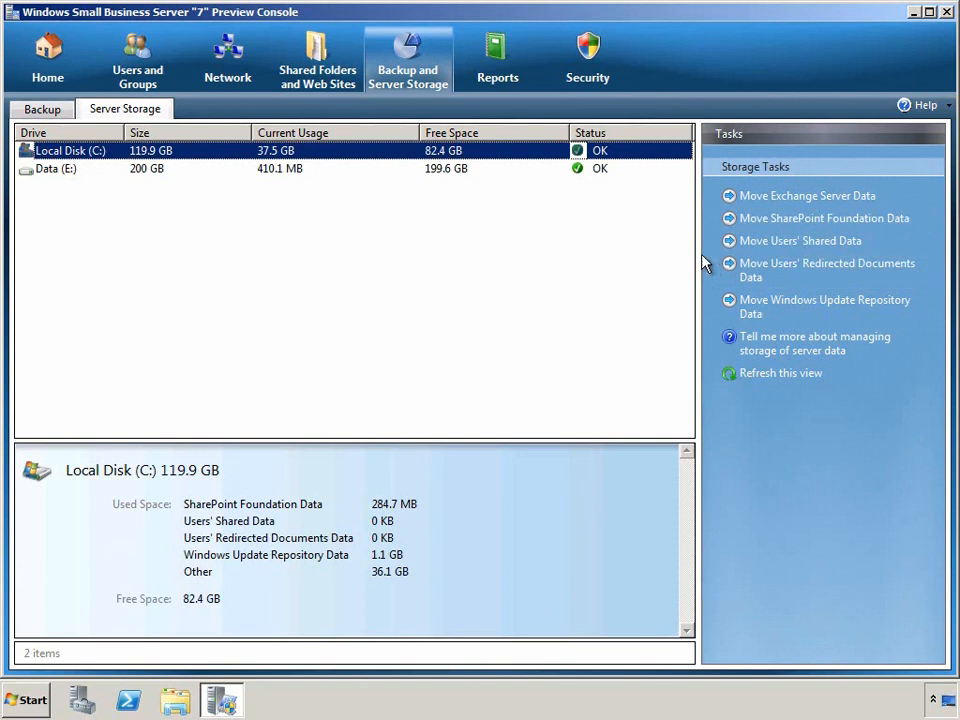
left_click(505, 72)
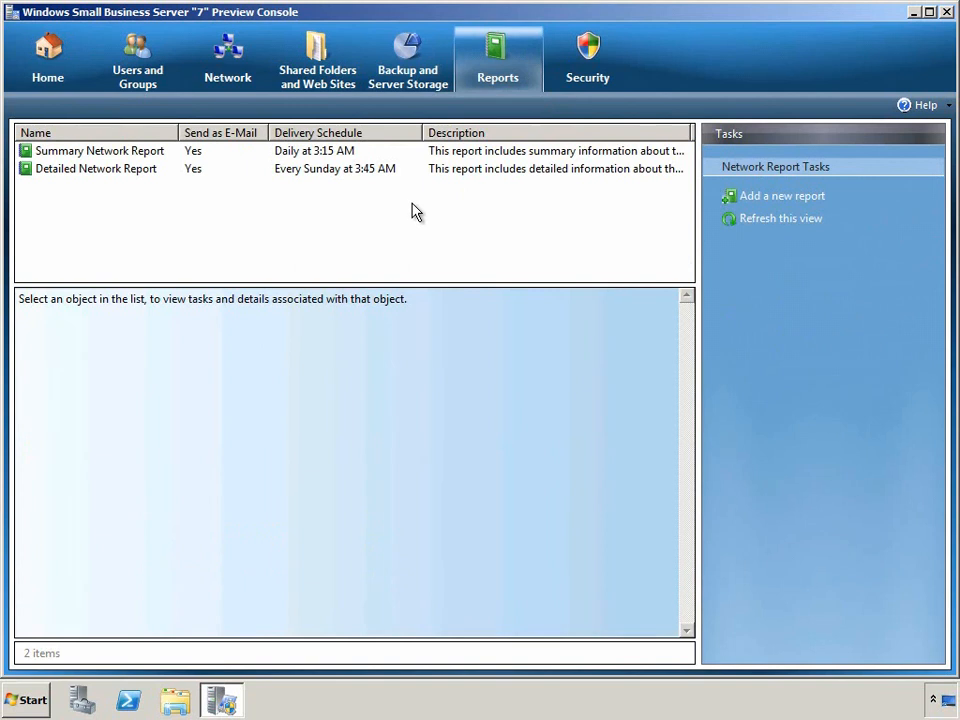
Step: Select the Summary Network Report and then the Detailed Network Report, and view its properties
left_click(144, 152)
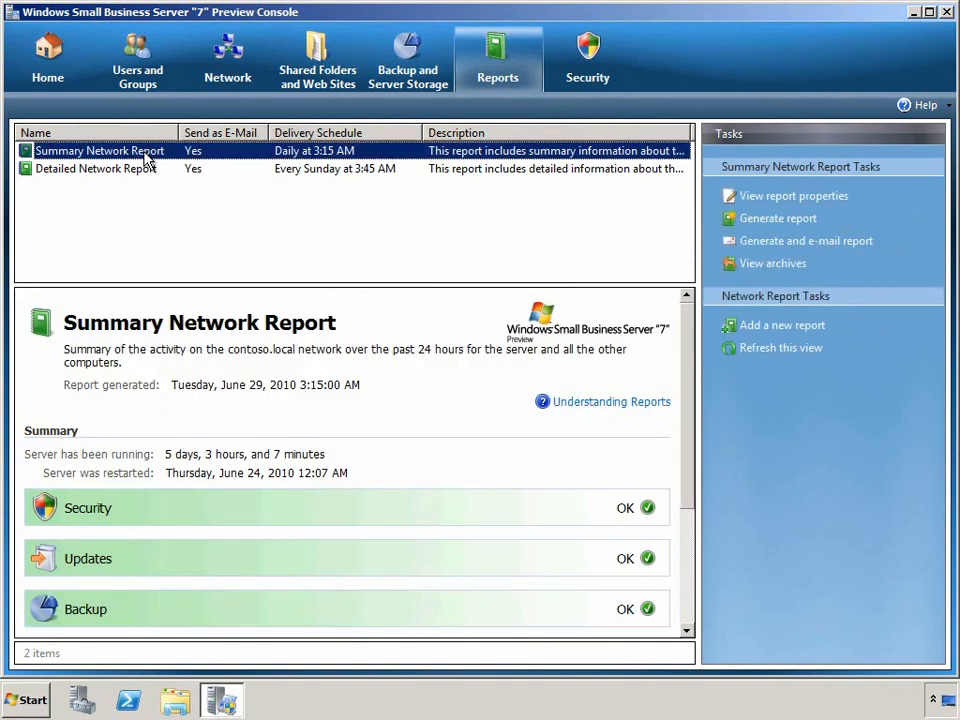
left_click(143, 172)
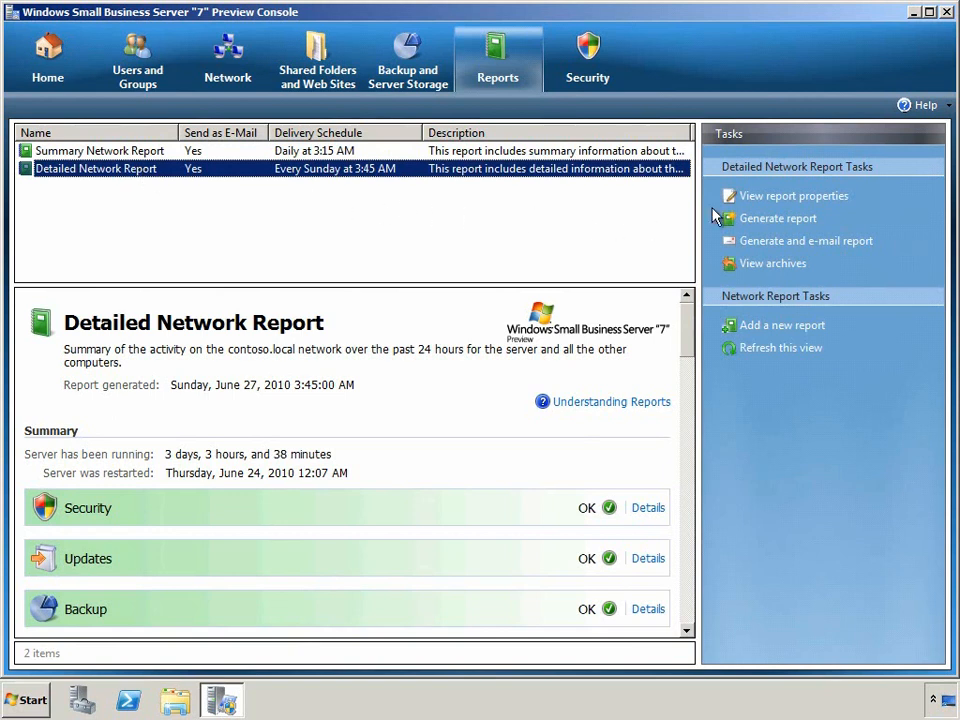
left_click(745, 197)
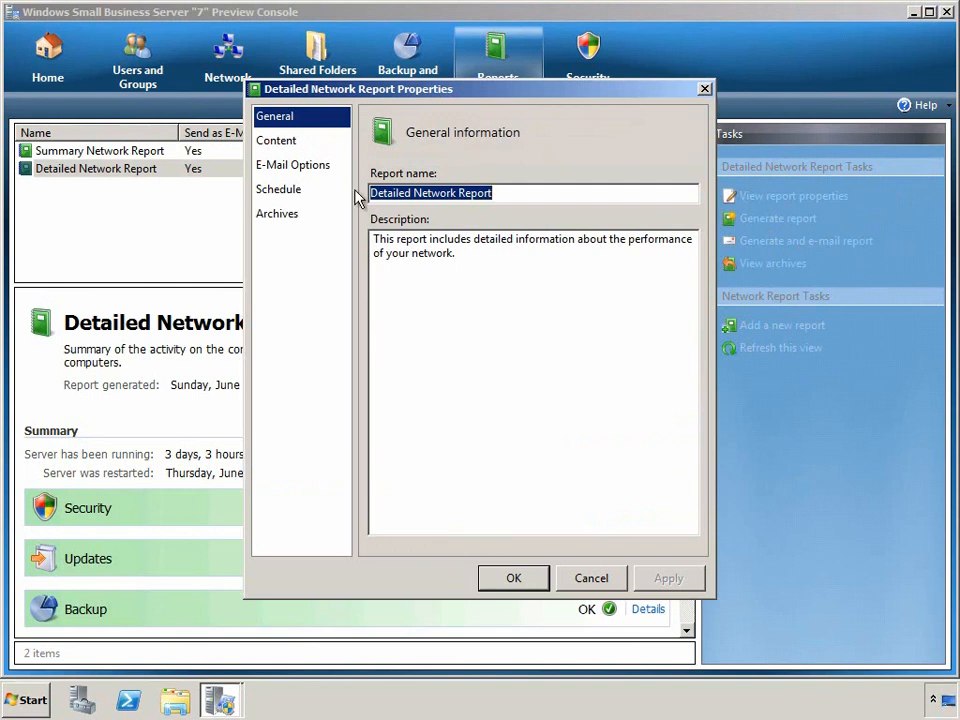
Step: Browse Content, E-Mail Options, Schedule and Archives, select the 6/27/2010 3:45 AM archive, then cancel
left_click(297, 148)
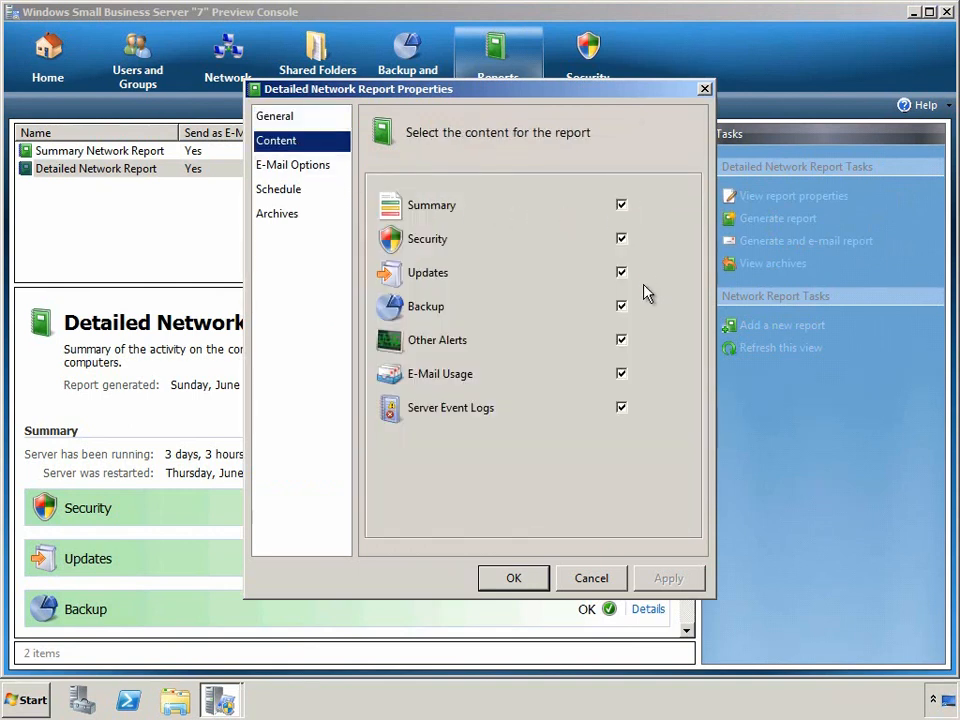
left_click(328, 165)
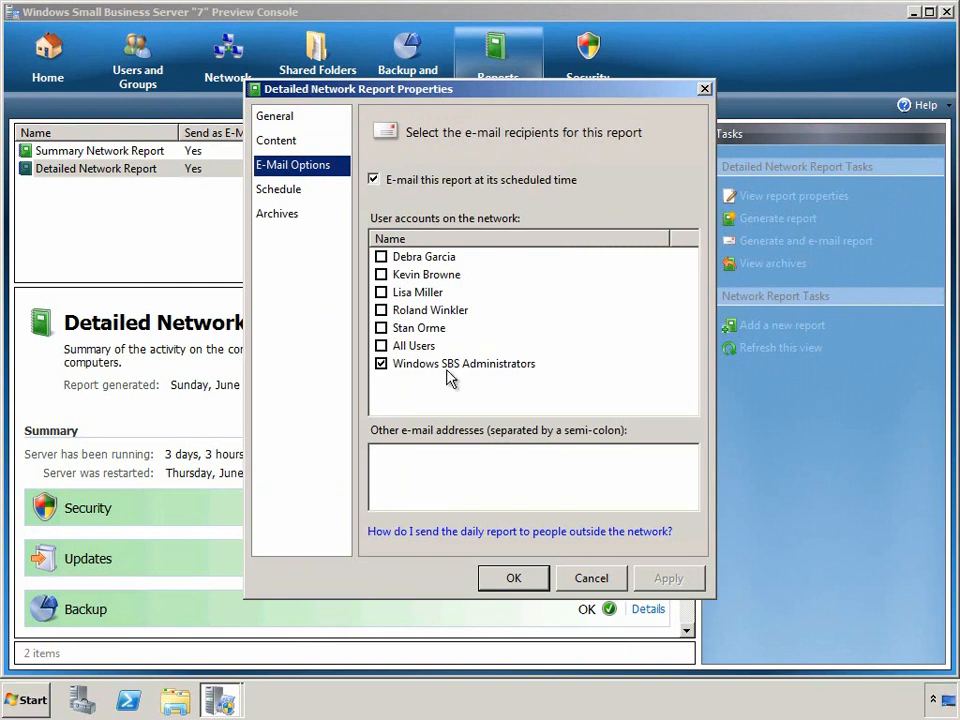
left_click(303, 196)
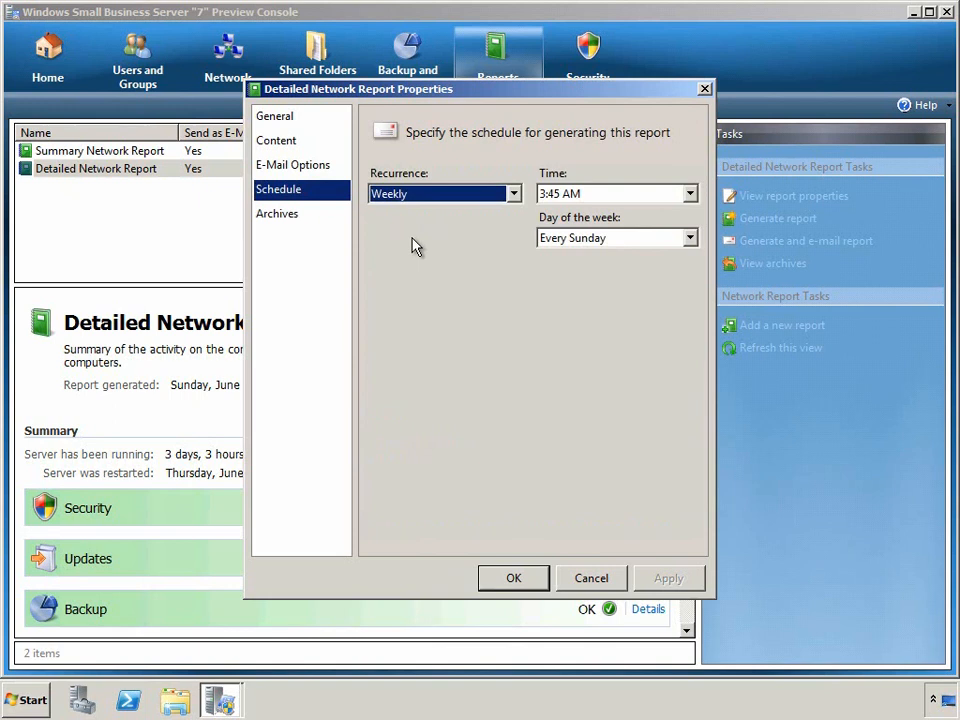
left_click(290, 216)
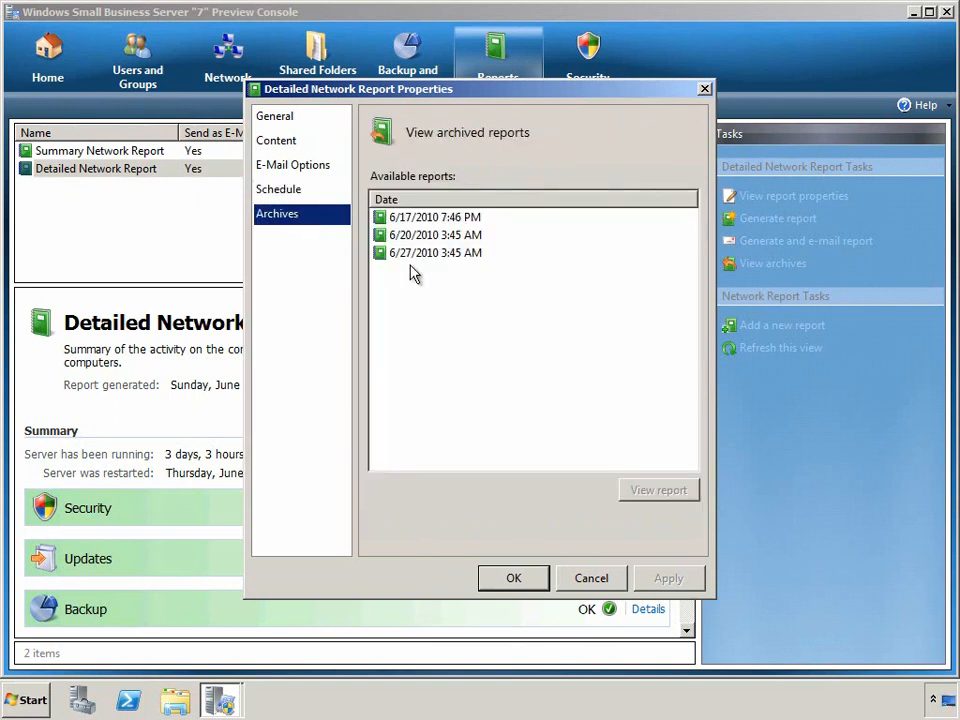
left_click(419, 256)
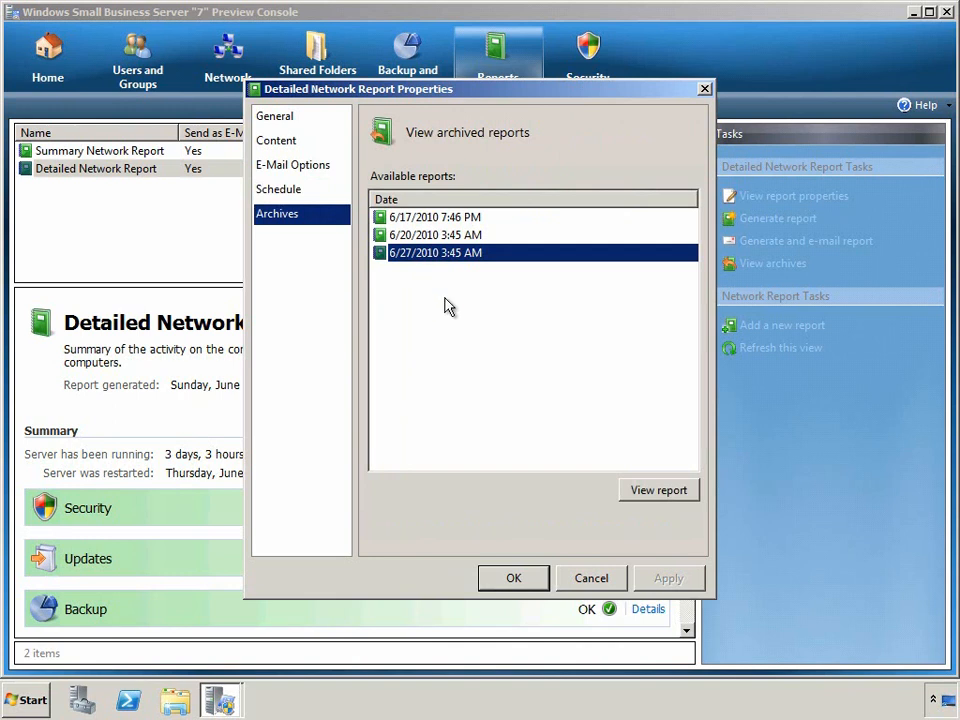
left_click(596, 576)
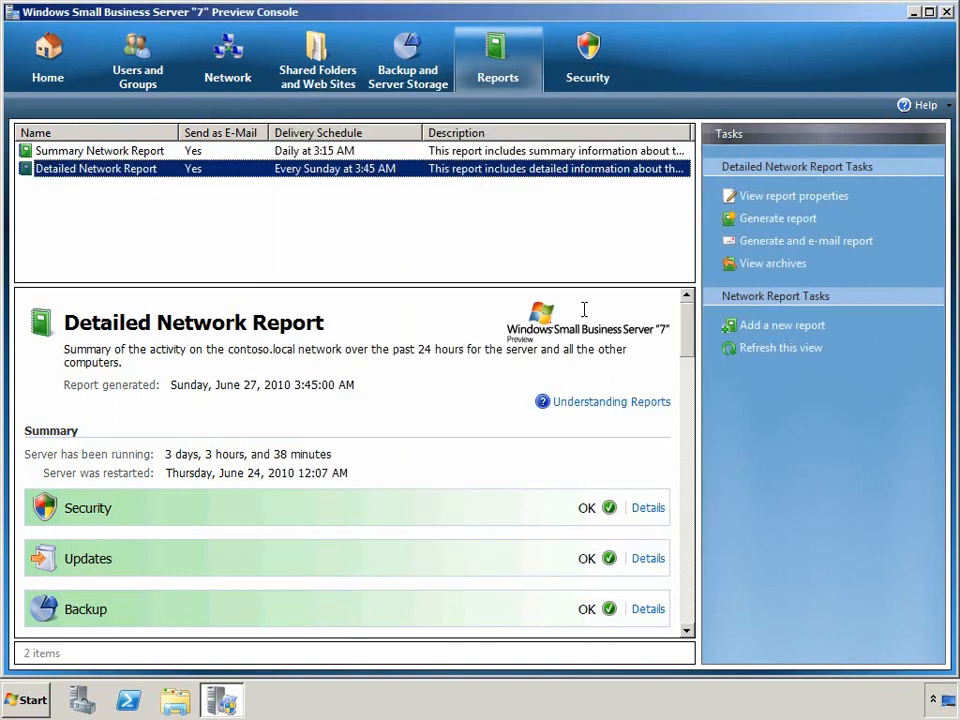
Step: Check virus, spyware, client firewall, spam and server firewall essentials in Security, then show Updates status
left_click(586, 62)
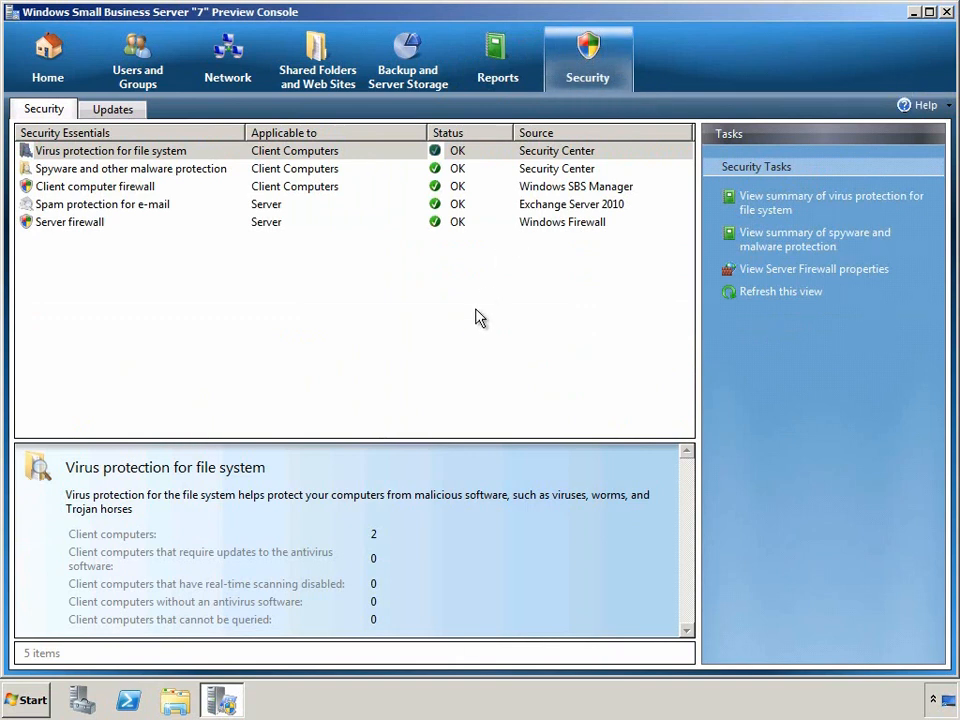
left_click(360, 158)
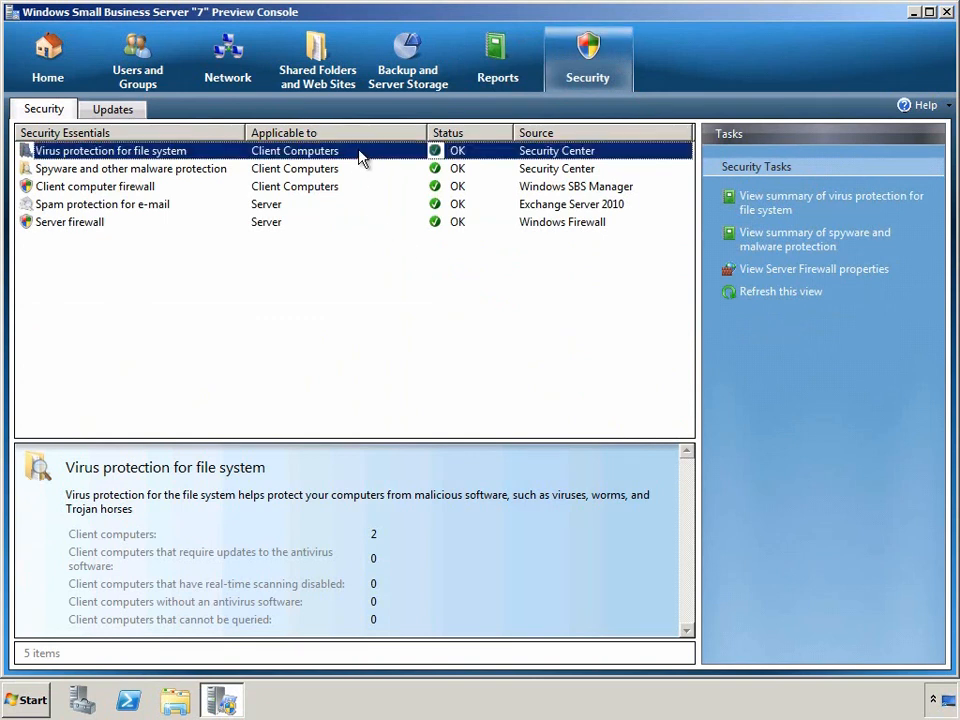
left_click(360, 172)
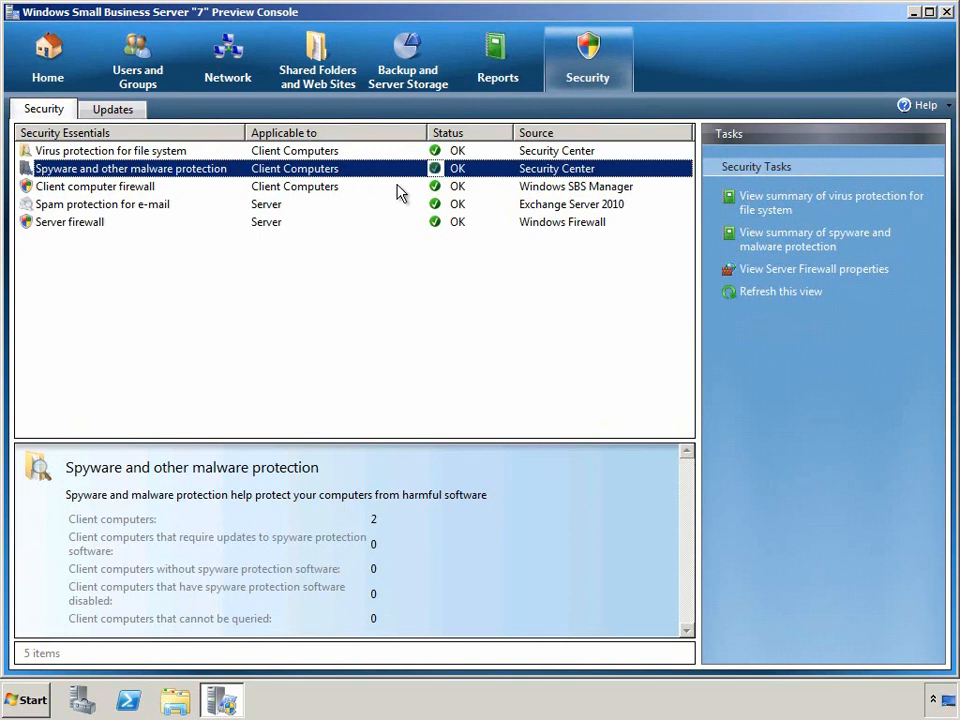
left_click(397, 187)
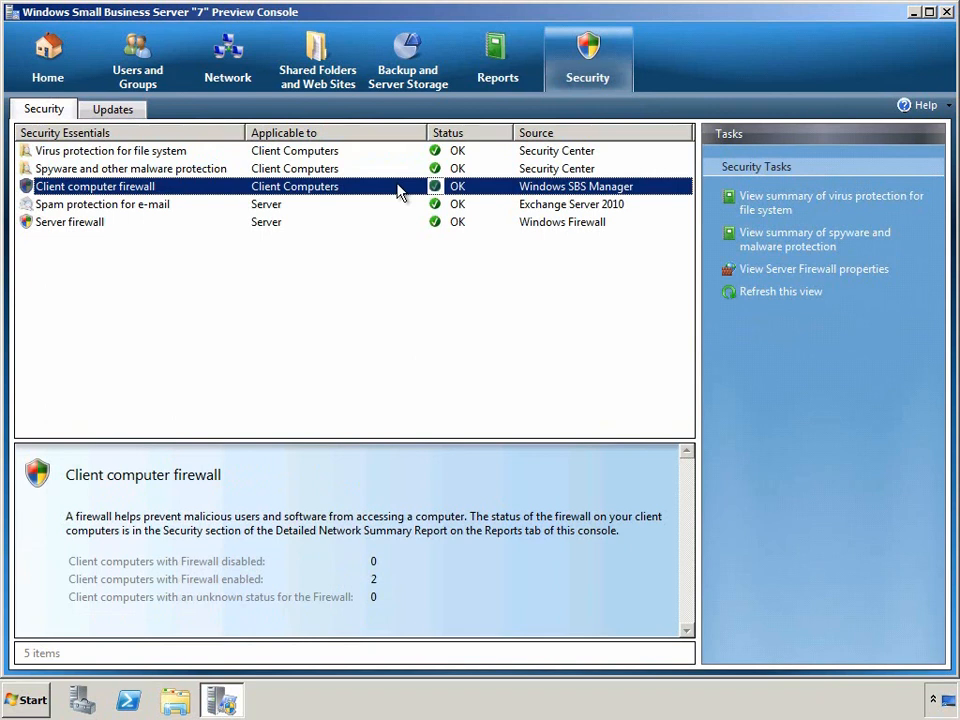
left_click(386, 210)
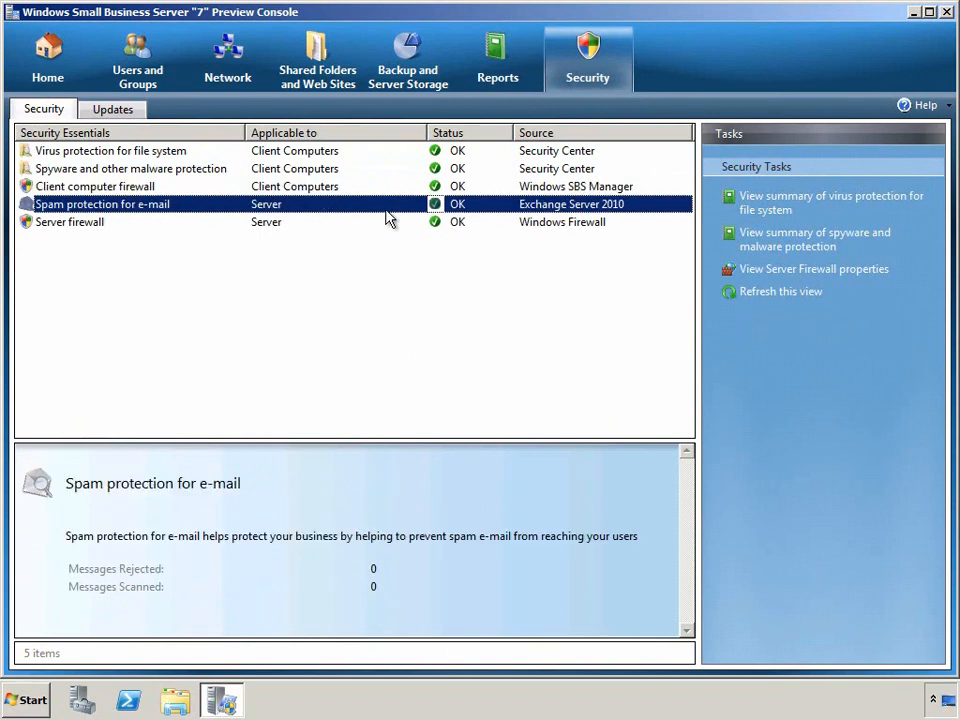
left_click(386, 228)
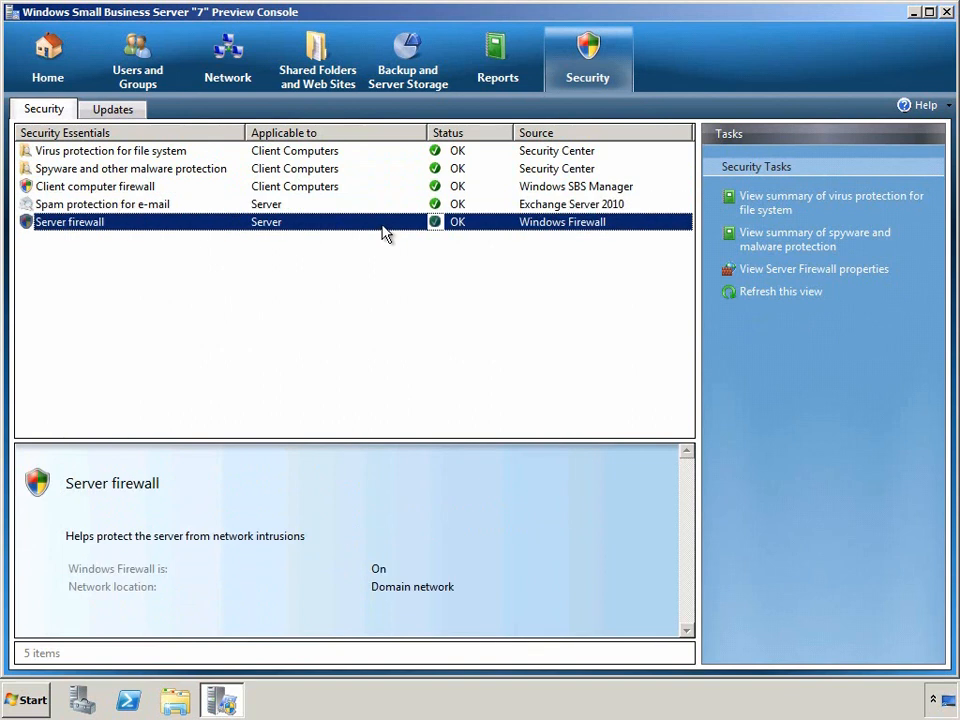
left_click(140, 112)
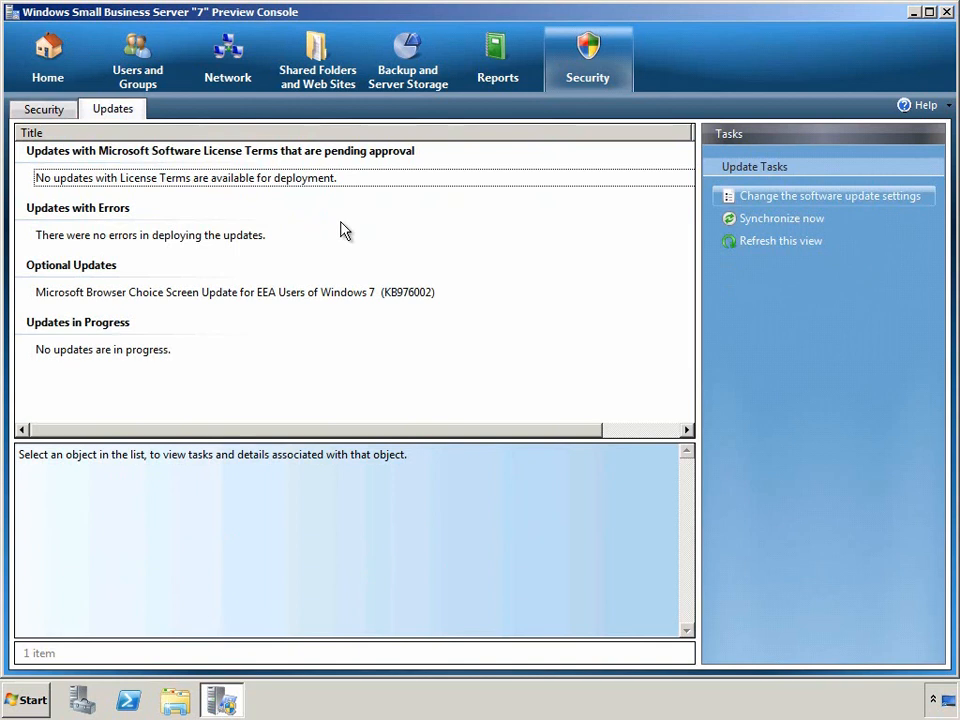
Step: Browse Software Update Settings' Client Updates and Schedule, cancel without saving, then list the network computers
left_click(758, 199)
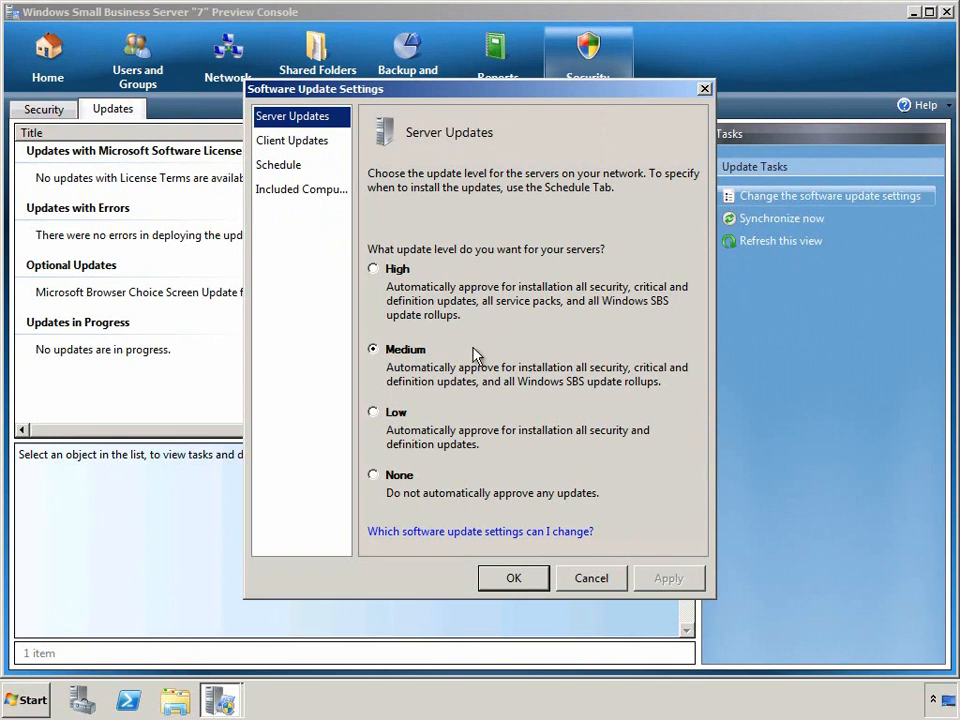
left_click(300, 141)
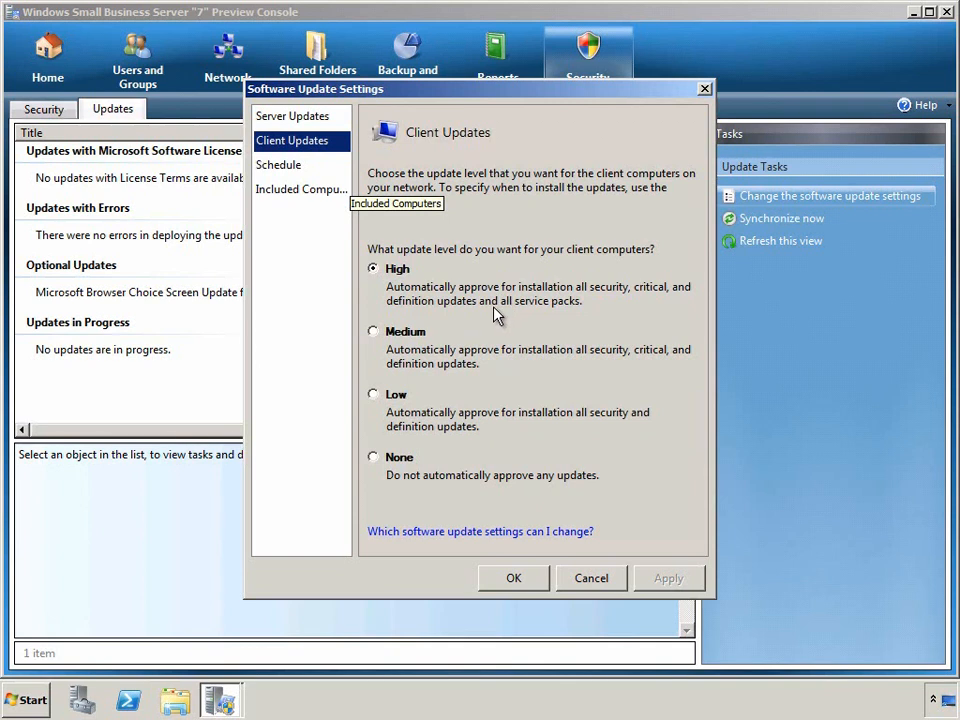
left_click(296, 168)
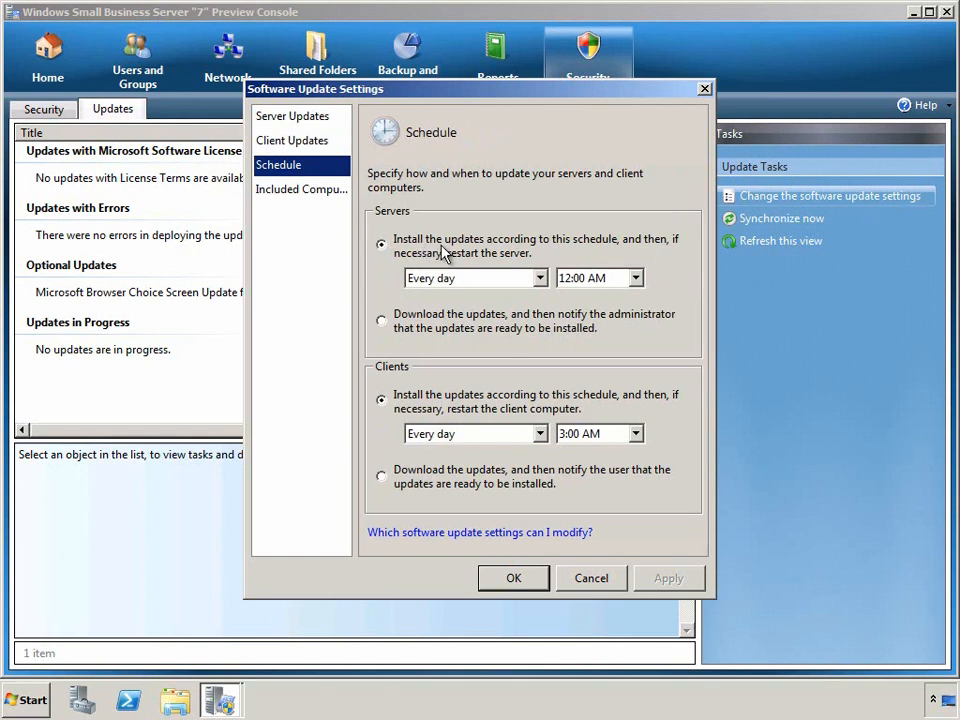
left_click(447, 327)
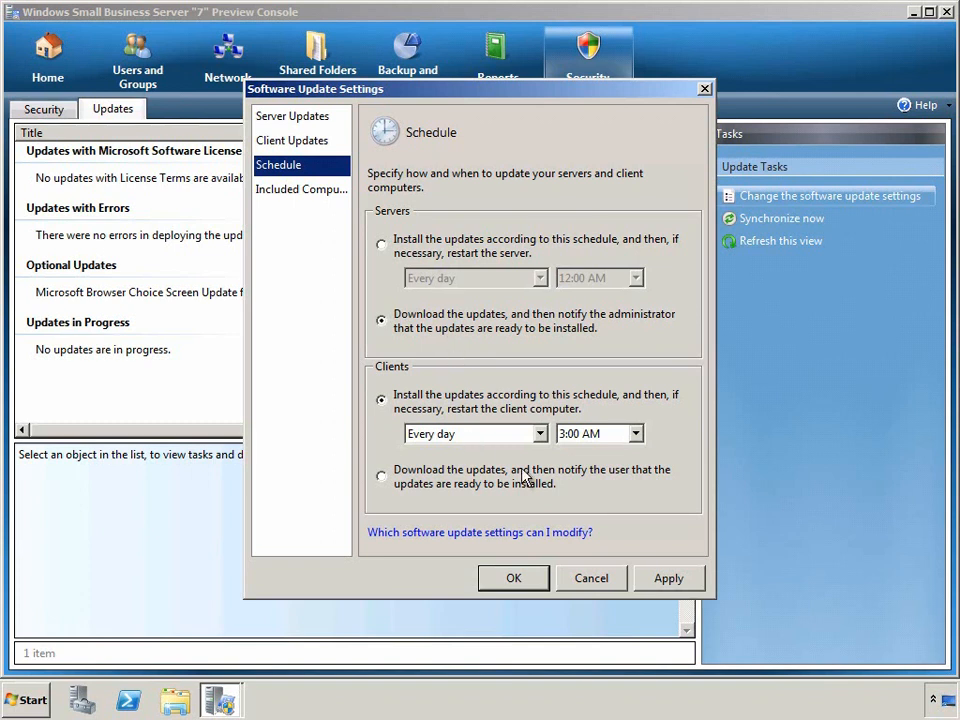
left_click(594, 580)
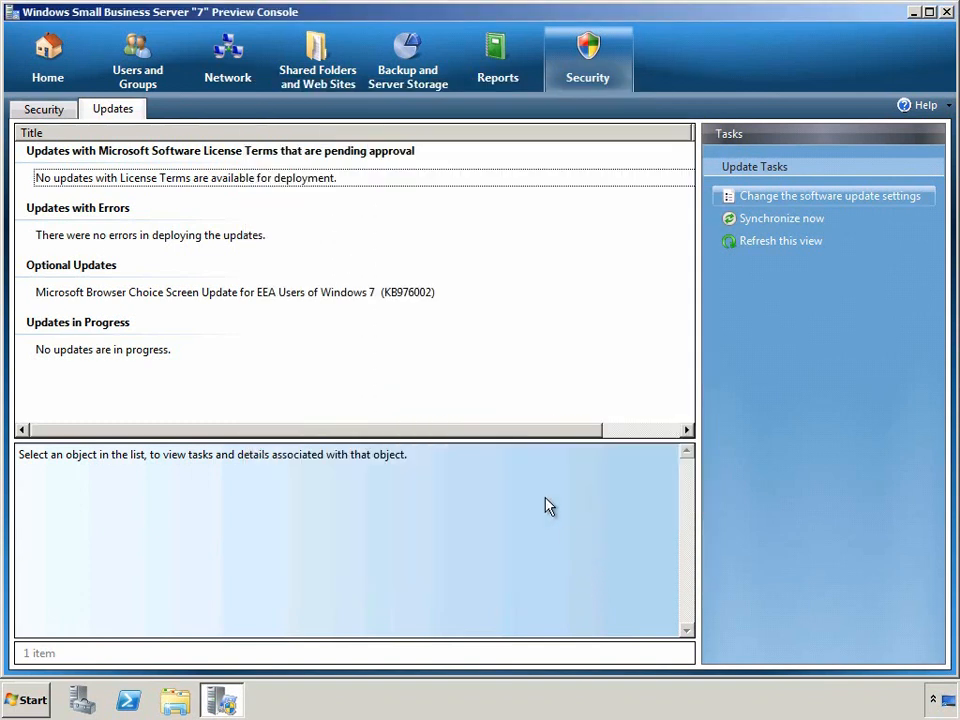
left_click(218, 84)
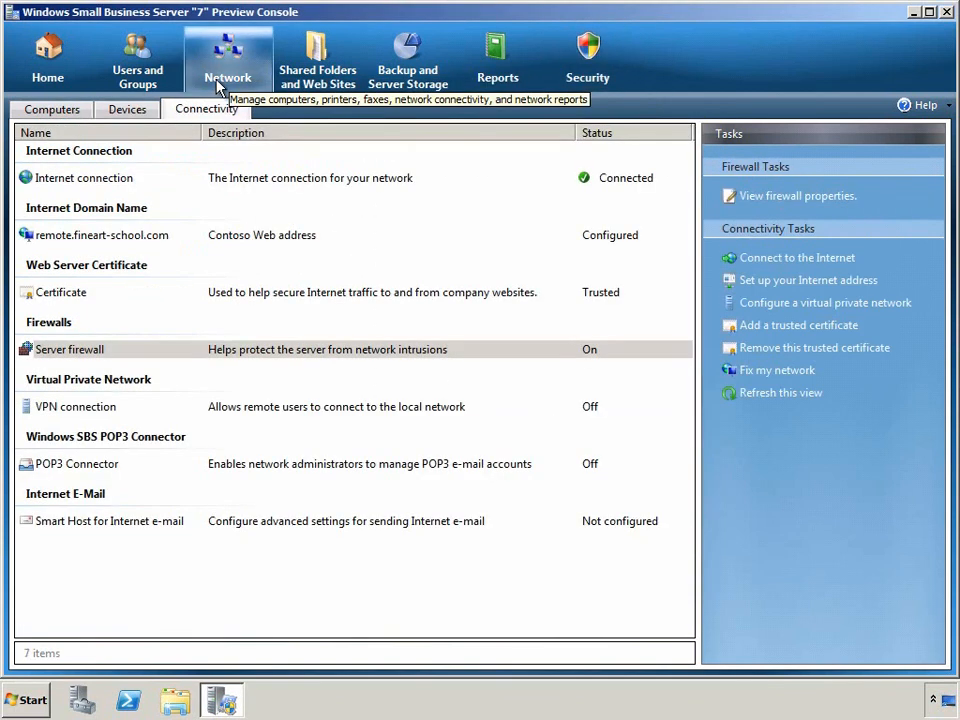
left_click(64, 109)
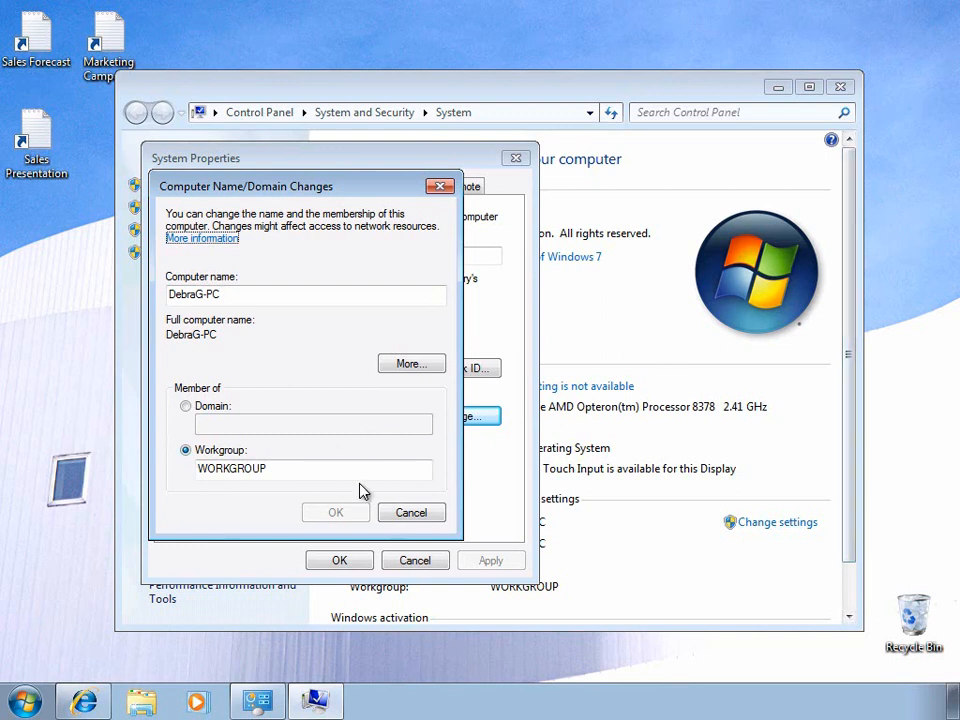
Step: Cancel the Computer Name/Domain Changes and System Properties dialogs and close the System window
left_click(398, 511)
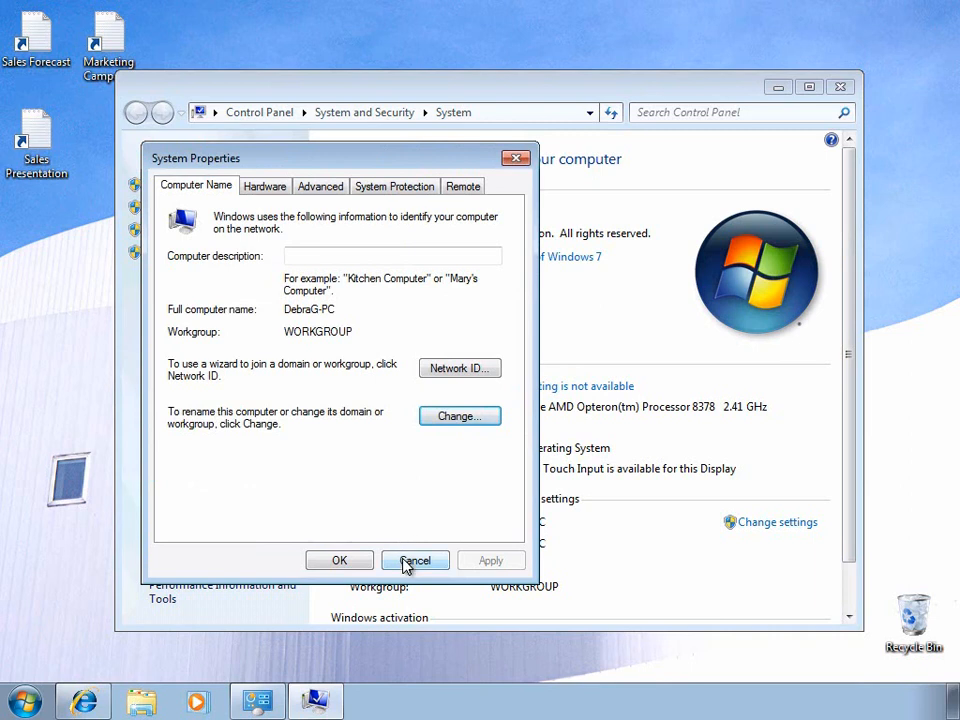
left_click(406, 562)
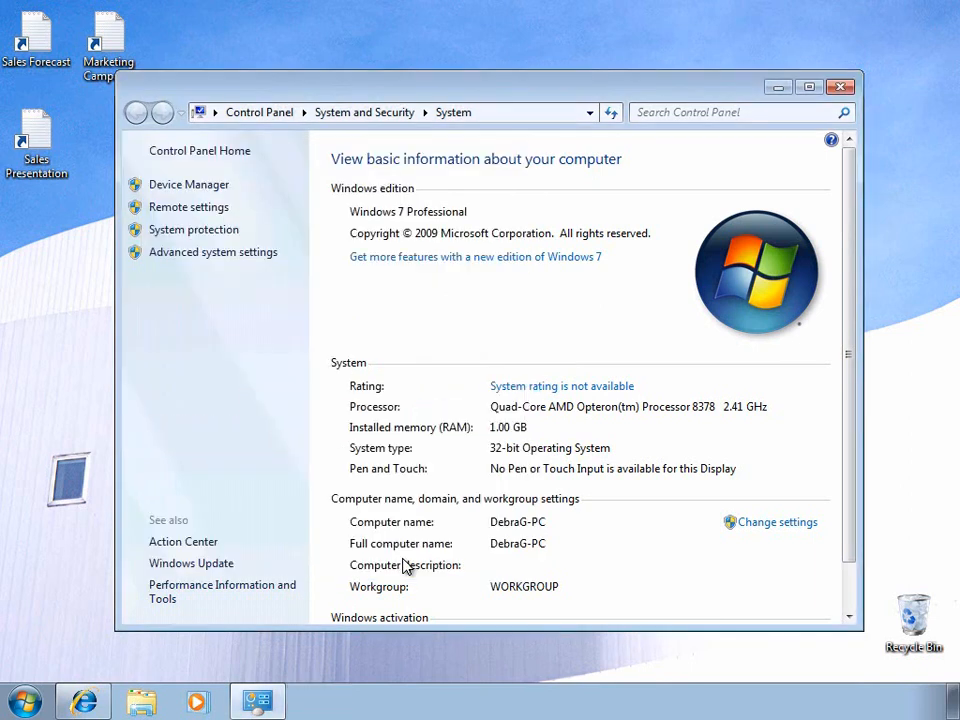
left_click(838, 89)
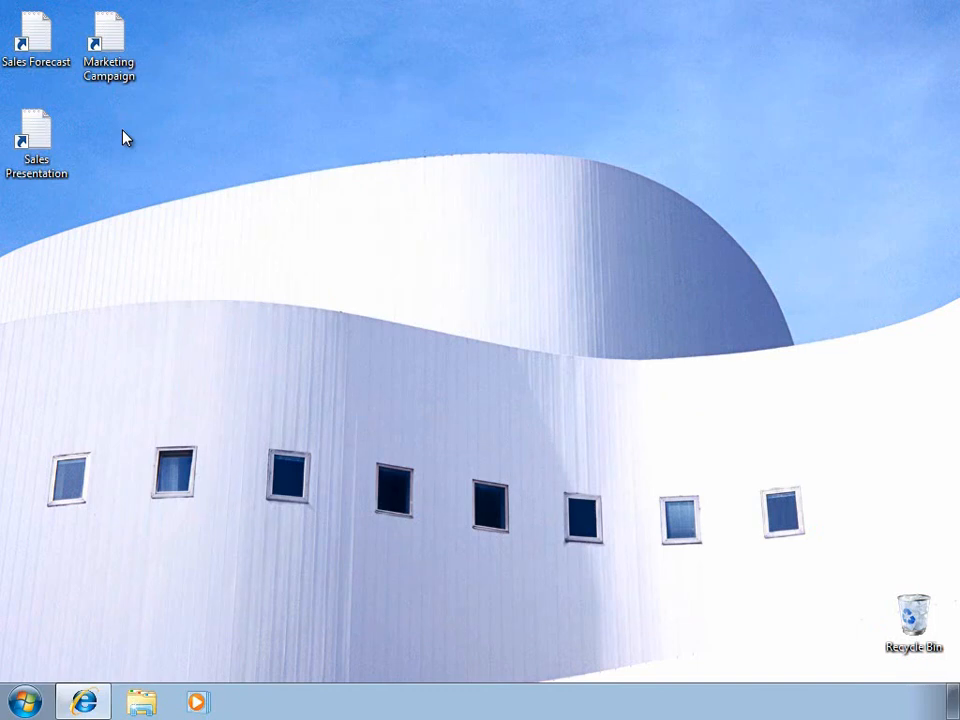
left_click(83, 702)
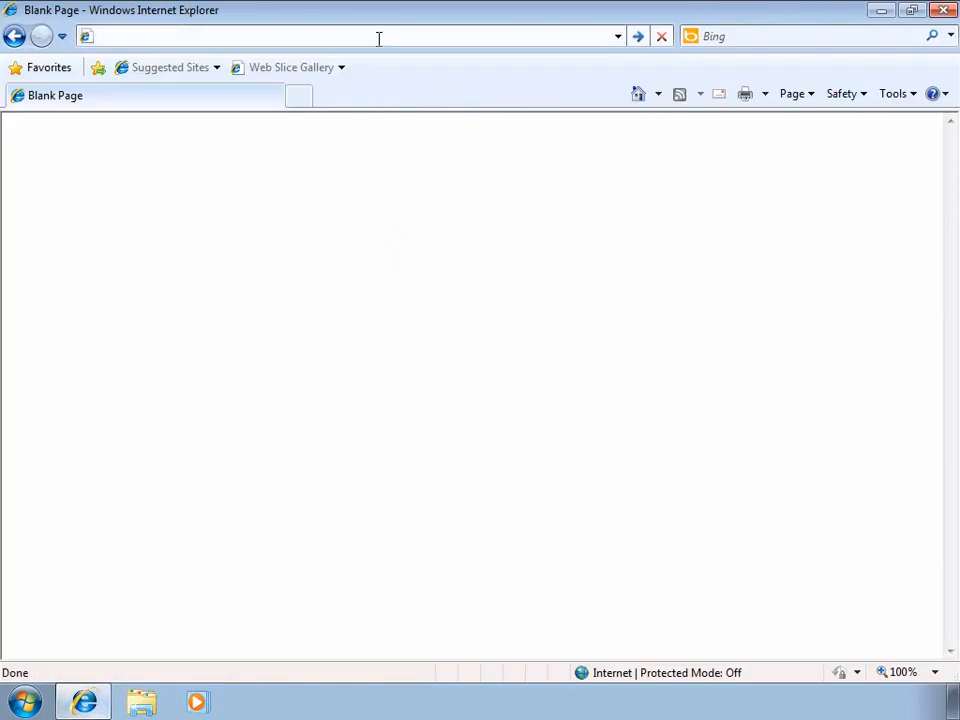
type("connect")
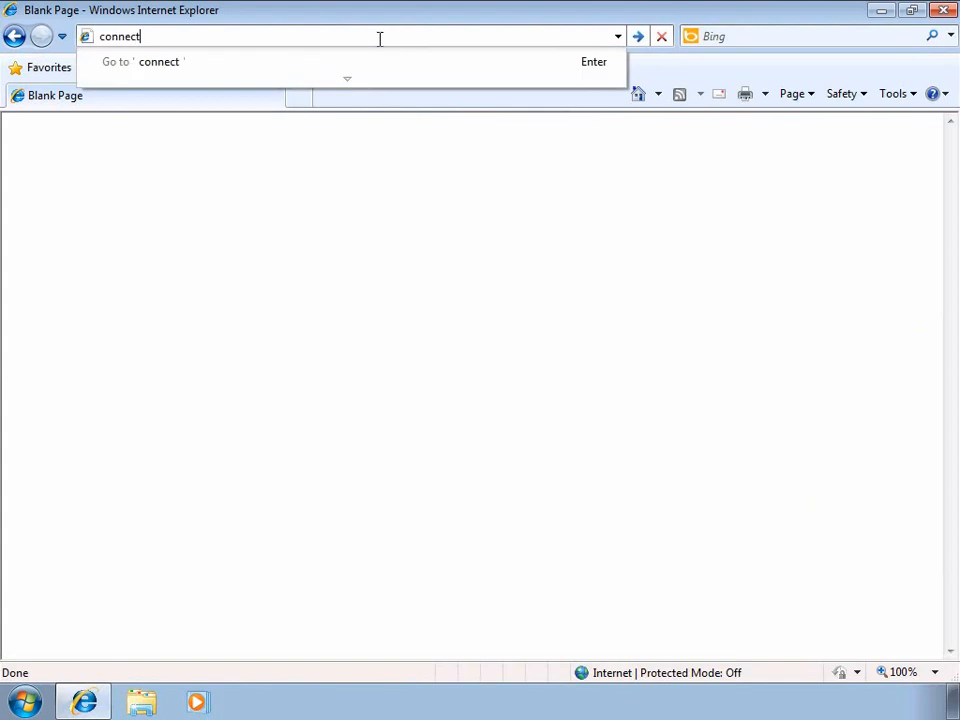
key("Return")
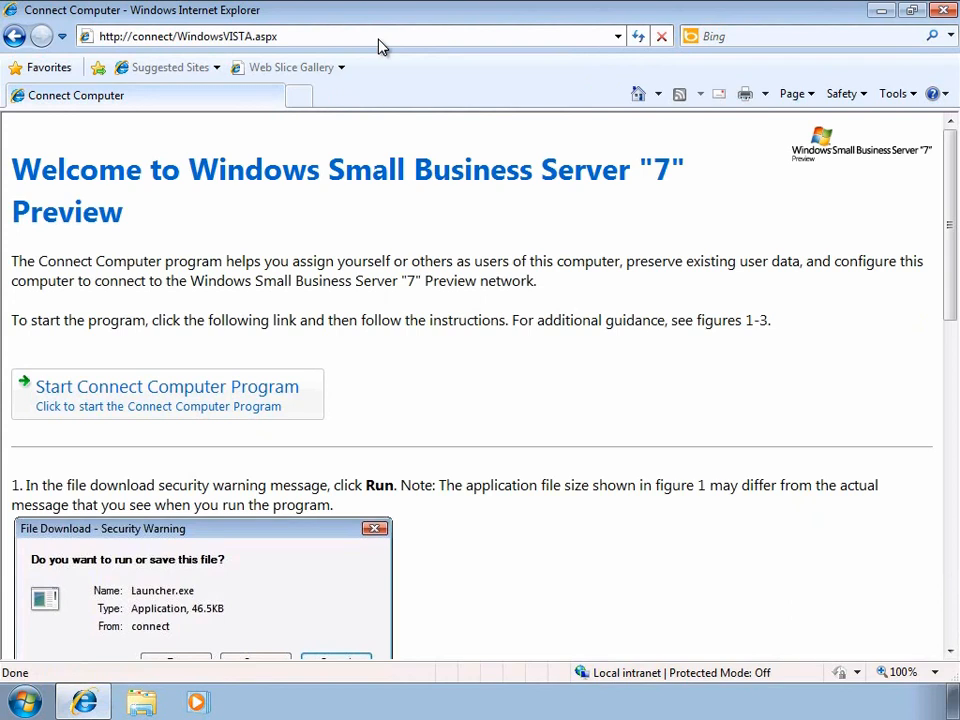
left_click(234, 394)
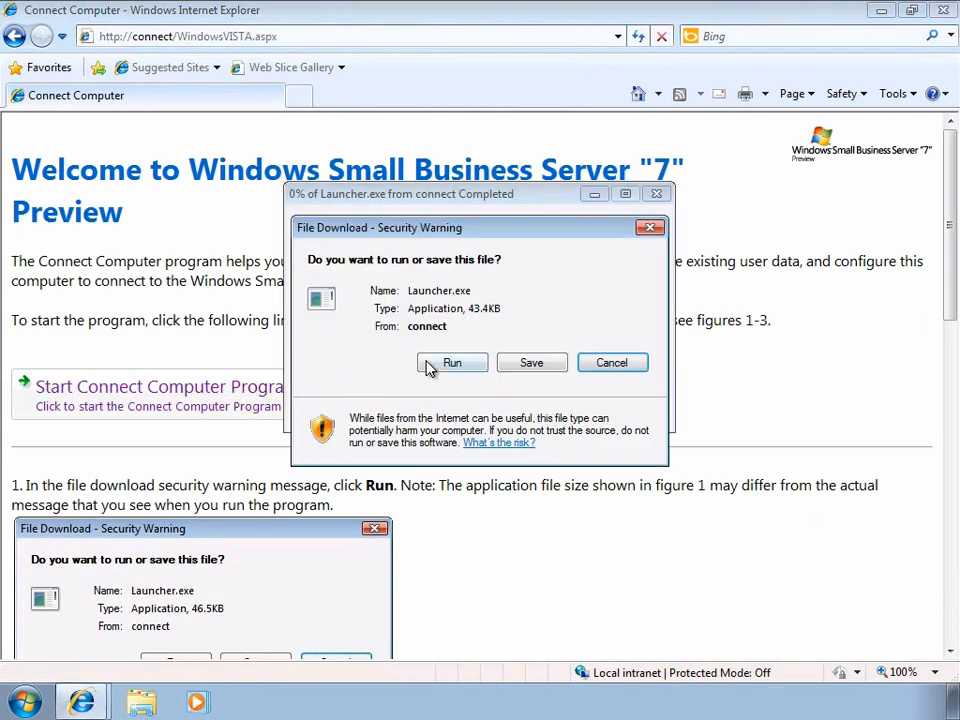
left_click(428, 366)
left_click(560, 334)
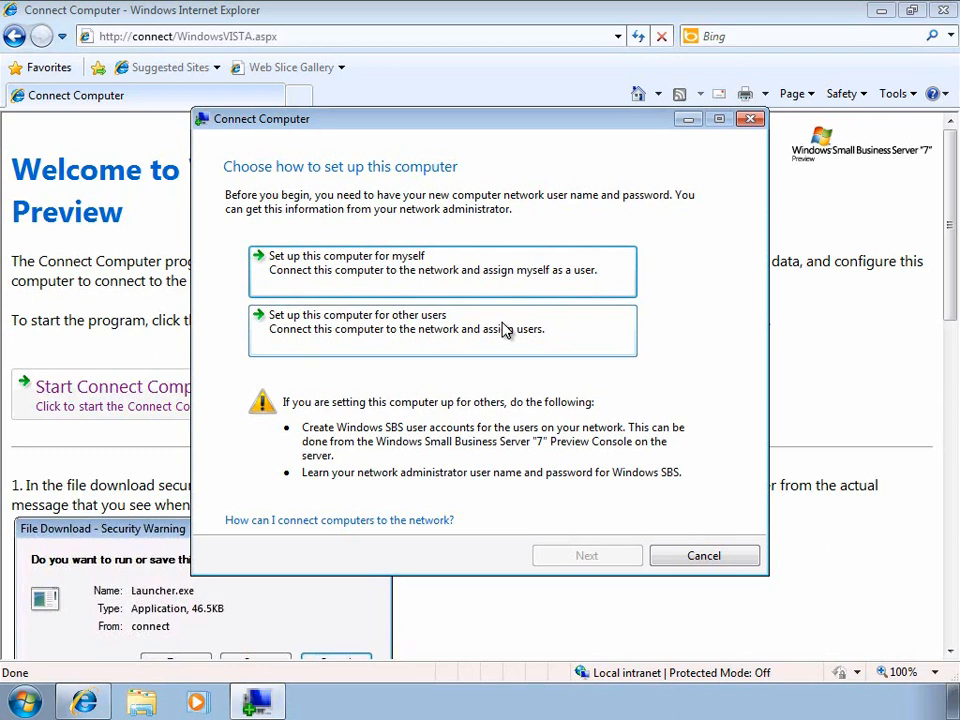
Step: Set the computer up for yourself and sign in with the network user name and password
left_click(364, 268)
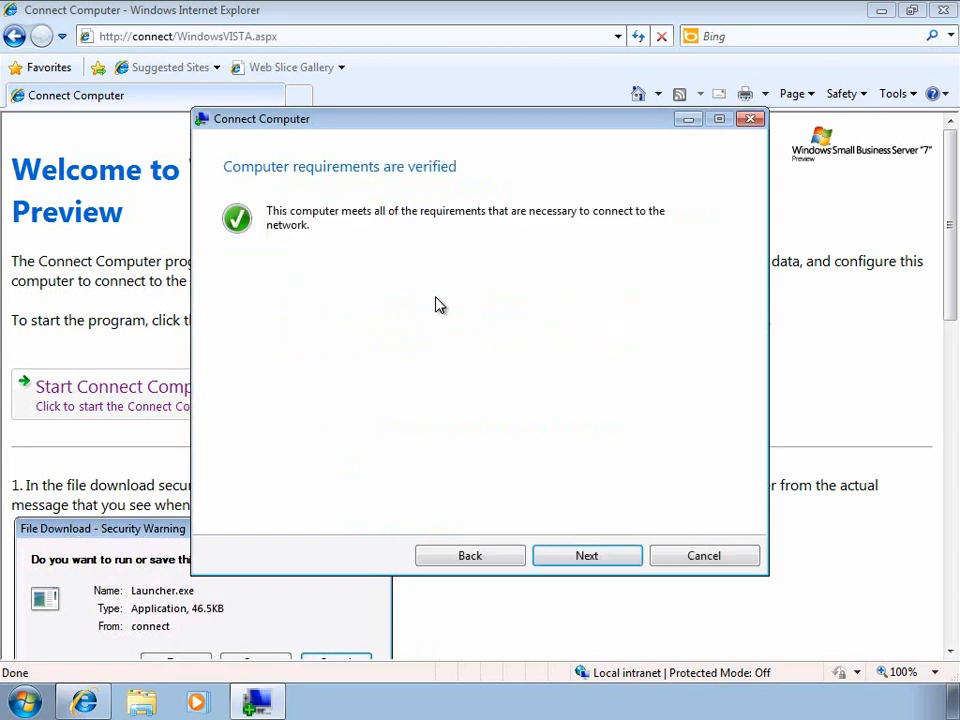
left_click(574, 557)
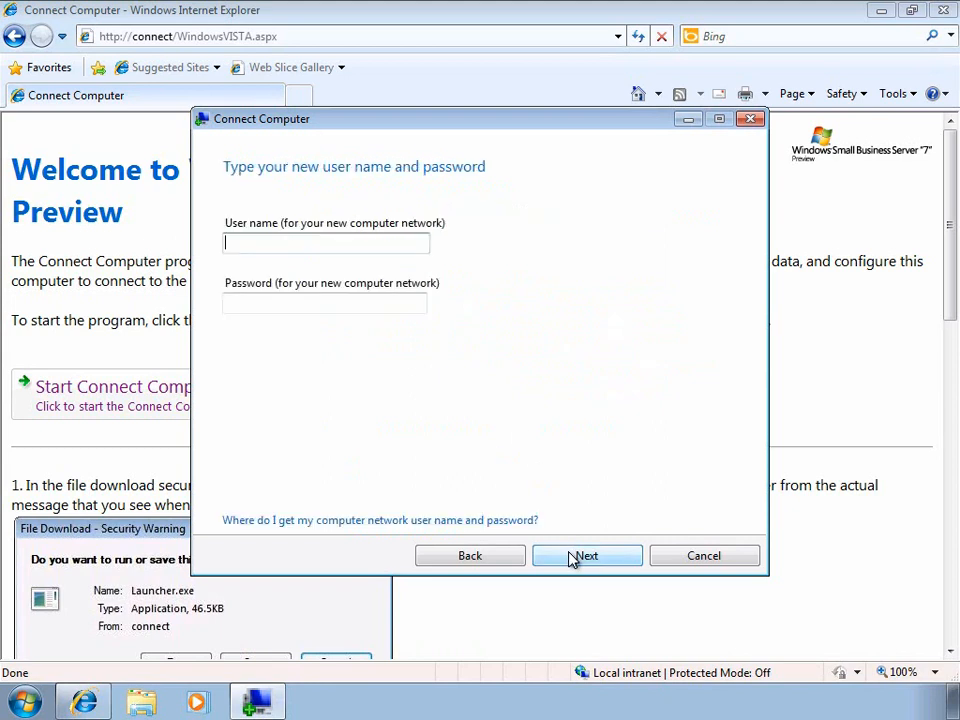
left_click(403, 242)
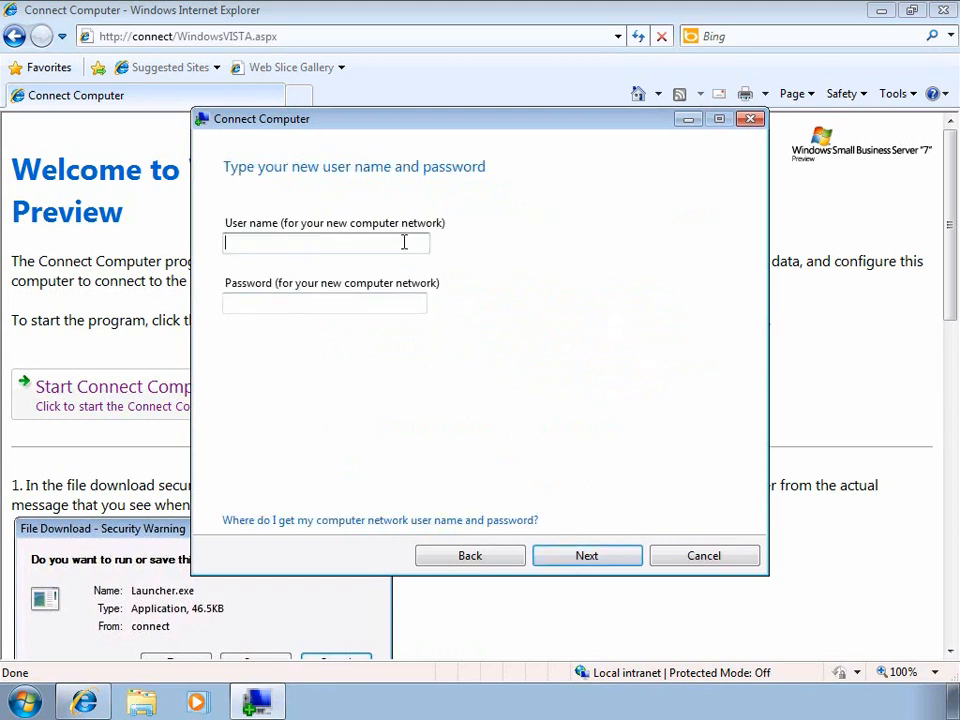
type("debrag")
key("Tab")
type("•••••")
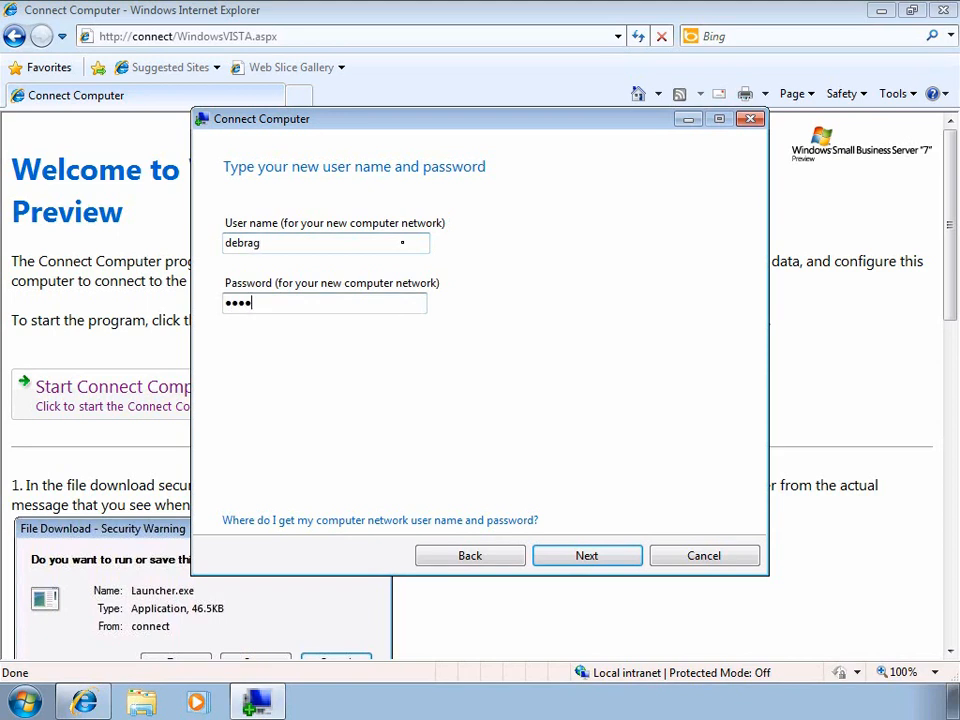
type("•••••")
key("Return")
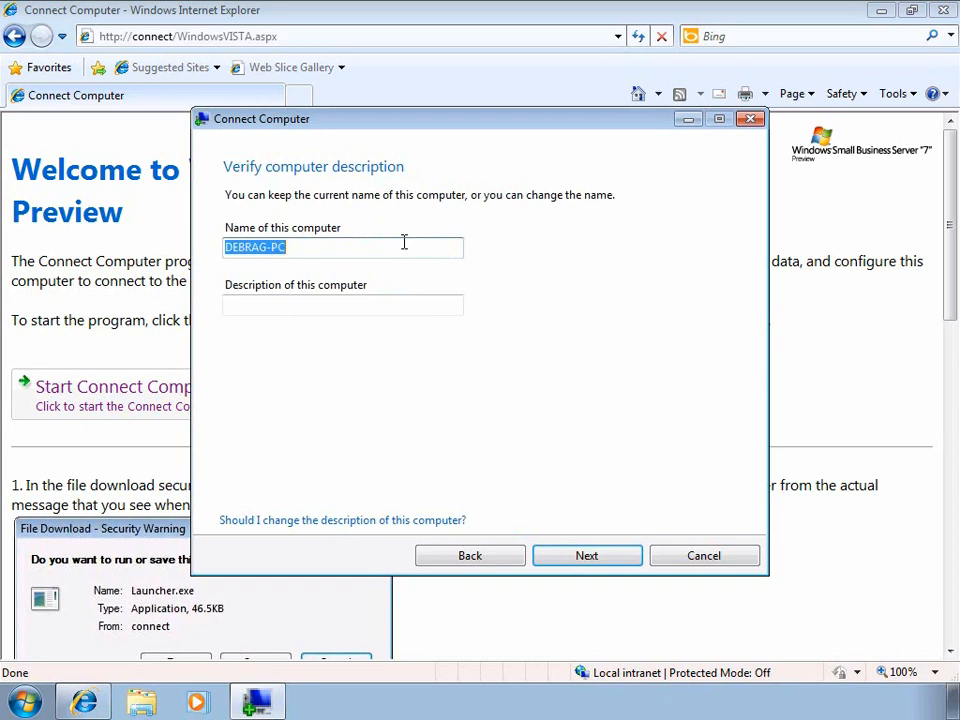
Step: Keep the current computer name and the old logon profile's user data and settings
left_click(562, 559)
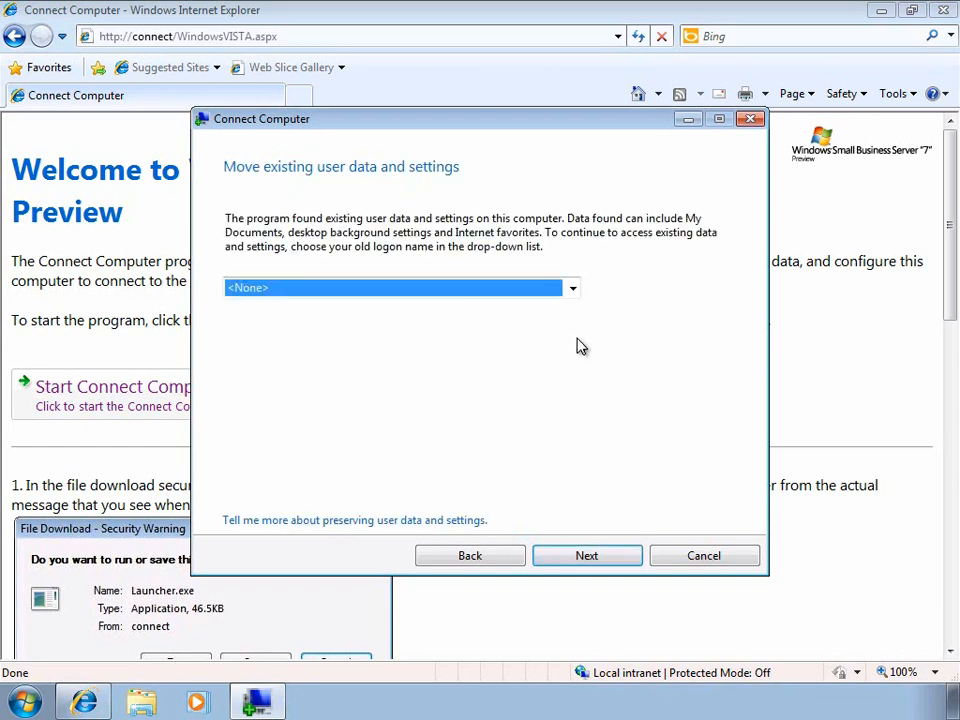
left_click(573, 290)
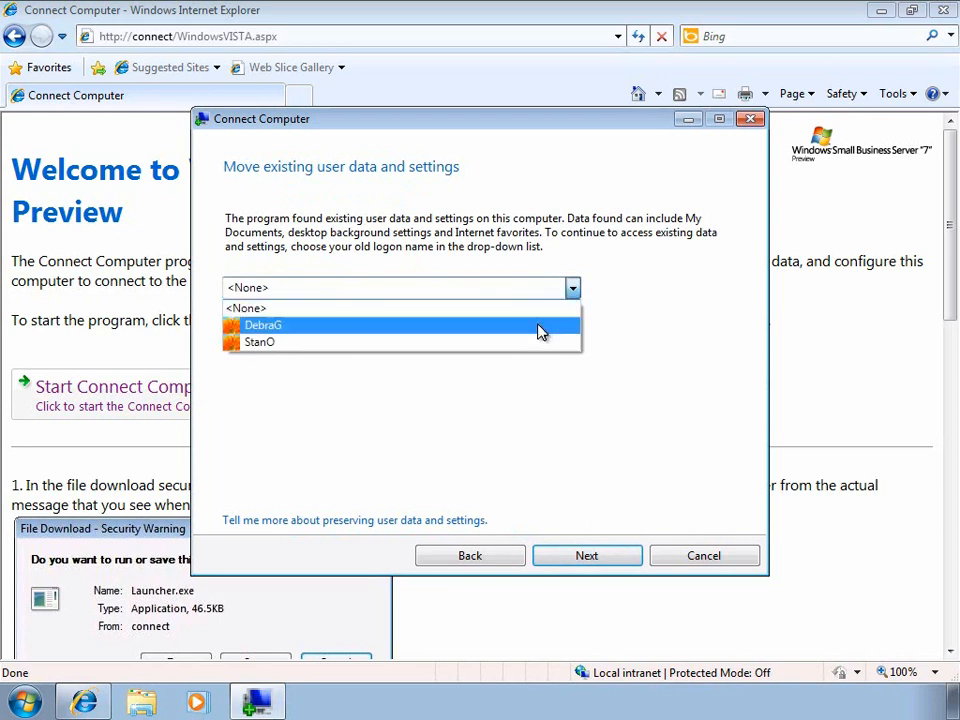
left_click(539, 326)
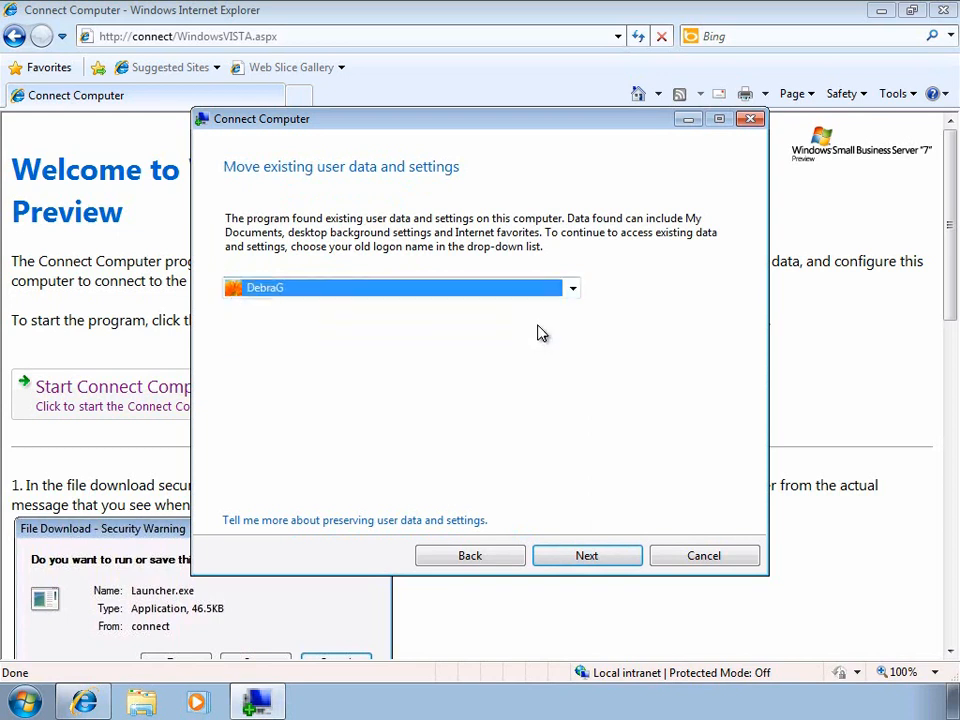
left_click(588, 557)
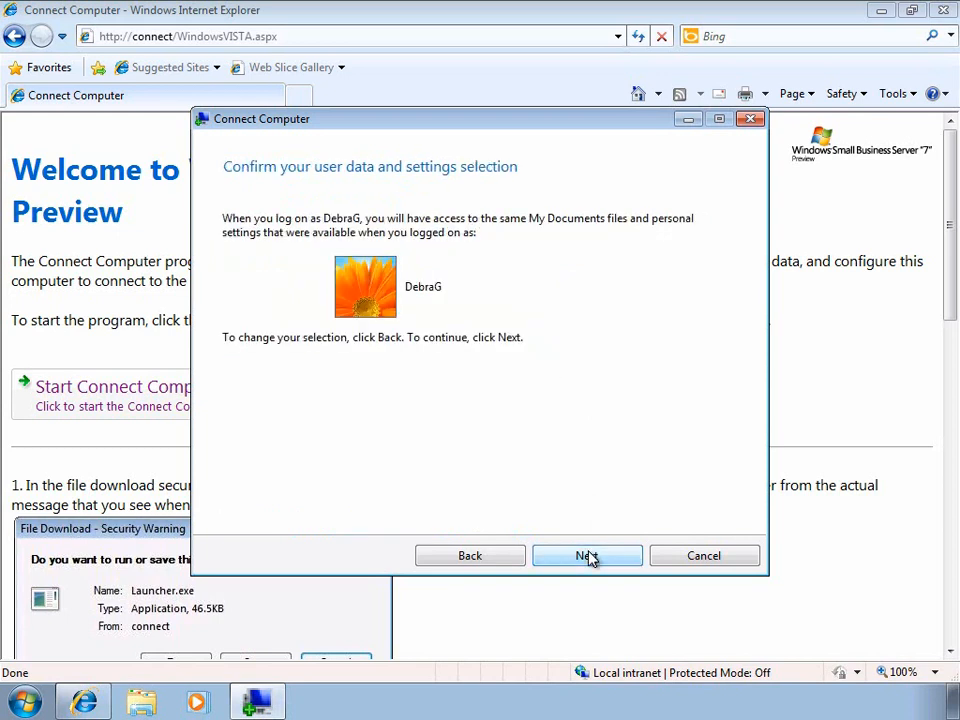
left_click(588, 557)
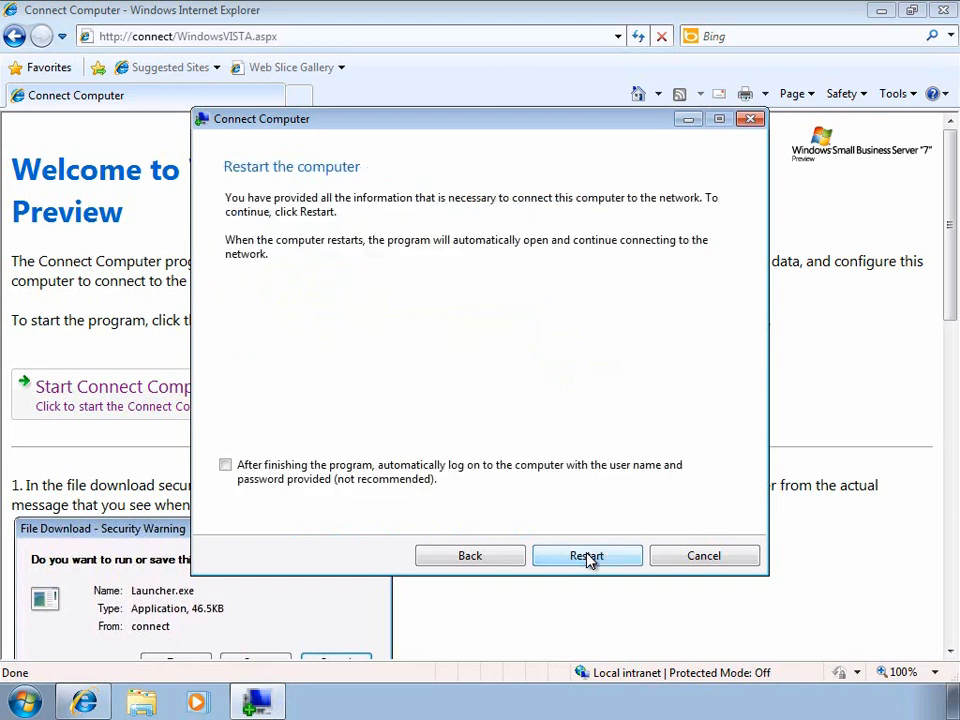
Step: Restart the computer so it finishes joining the Small Business Server network
left_click(588, 557)
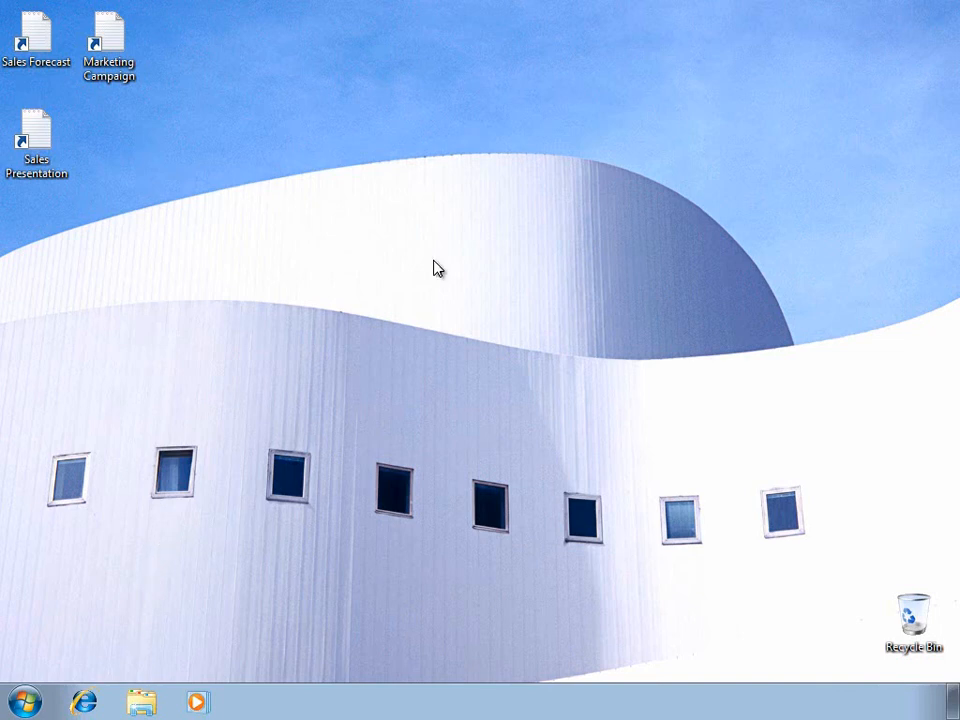
Step: Open the browser and log on to Remote Web Workplace with the user's name and password
left_click(86, 702)
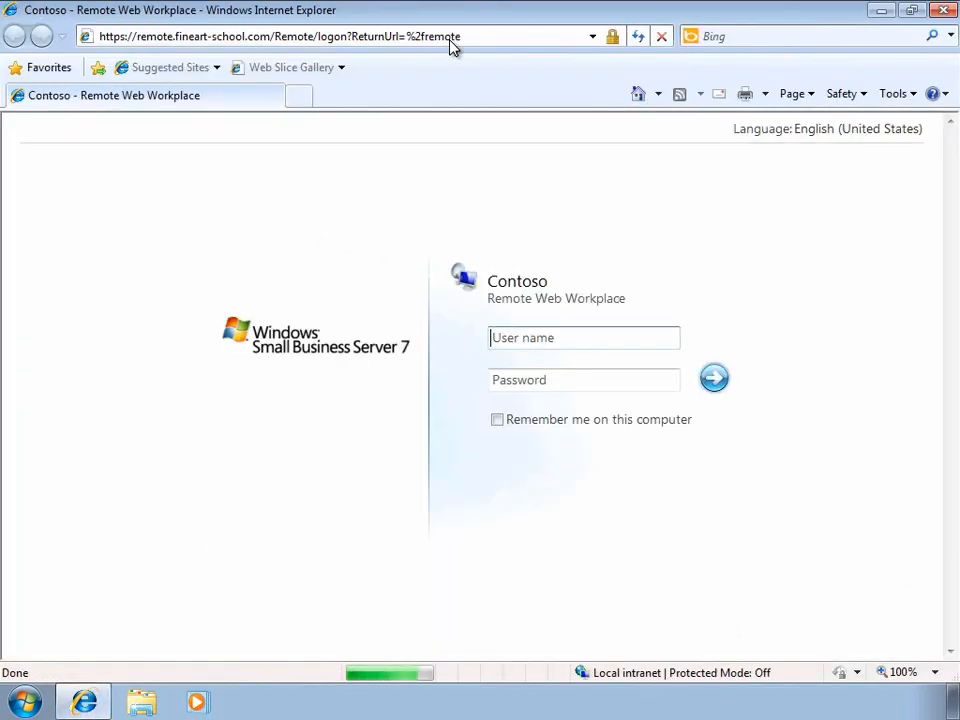
left_click(579, 342)
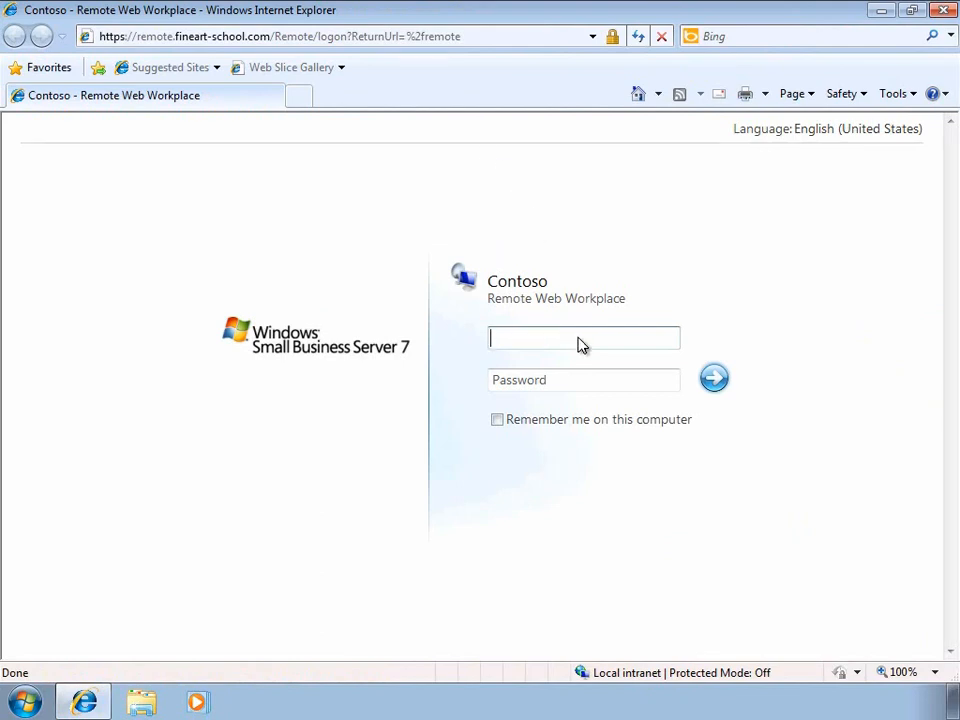
type("rolandw")
key("Tab")
type("passw0rdd1")
key("Return")
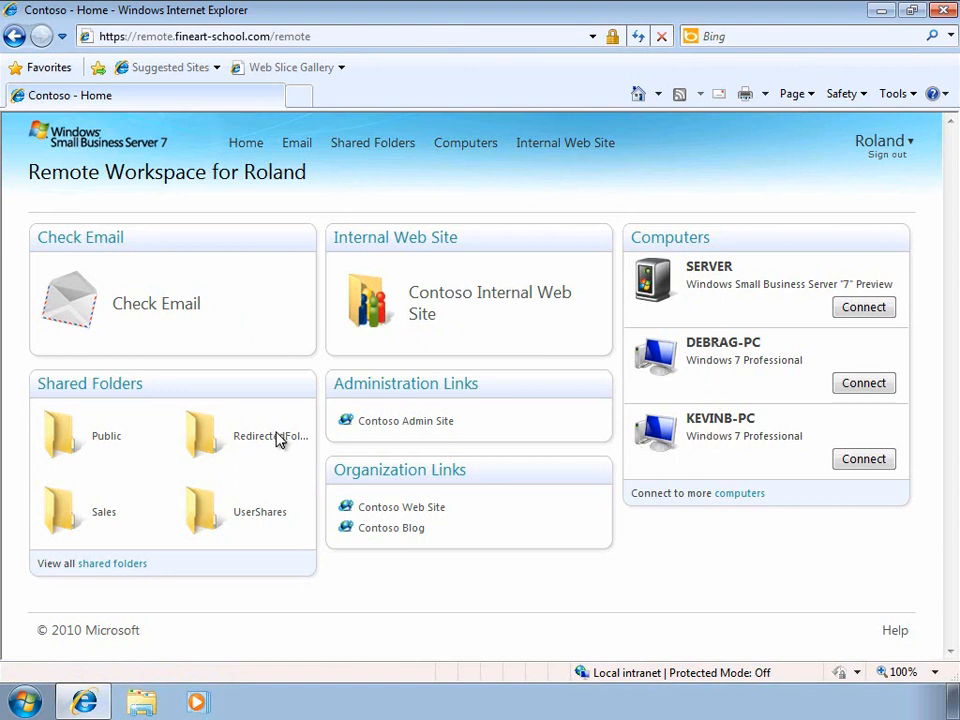
left_click(124, 396)
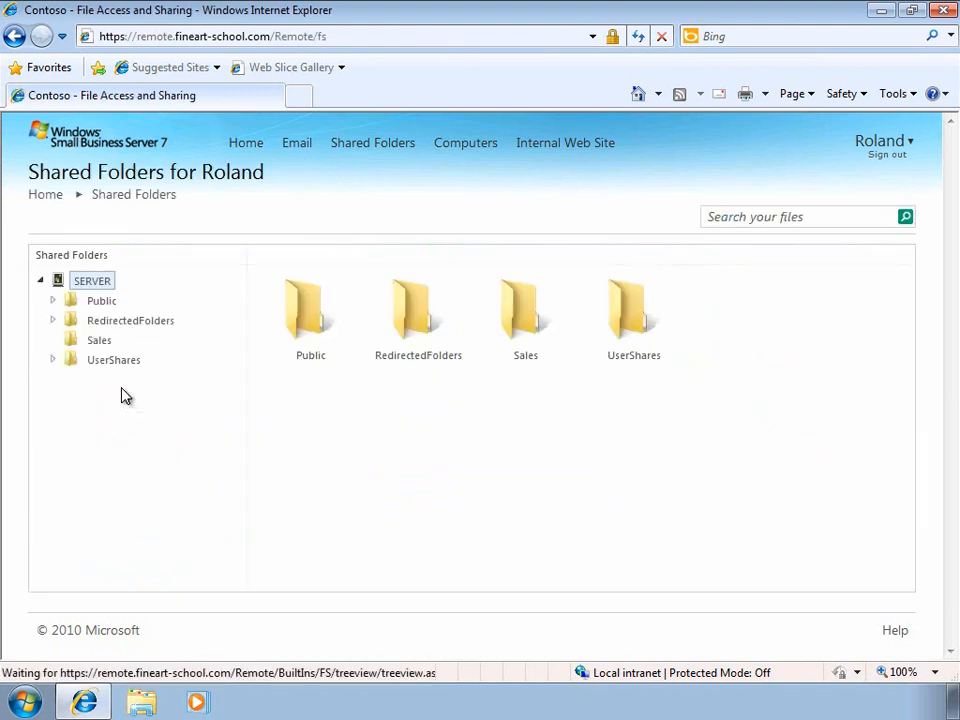
left_click(56, 307)
left_click(112, 330)
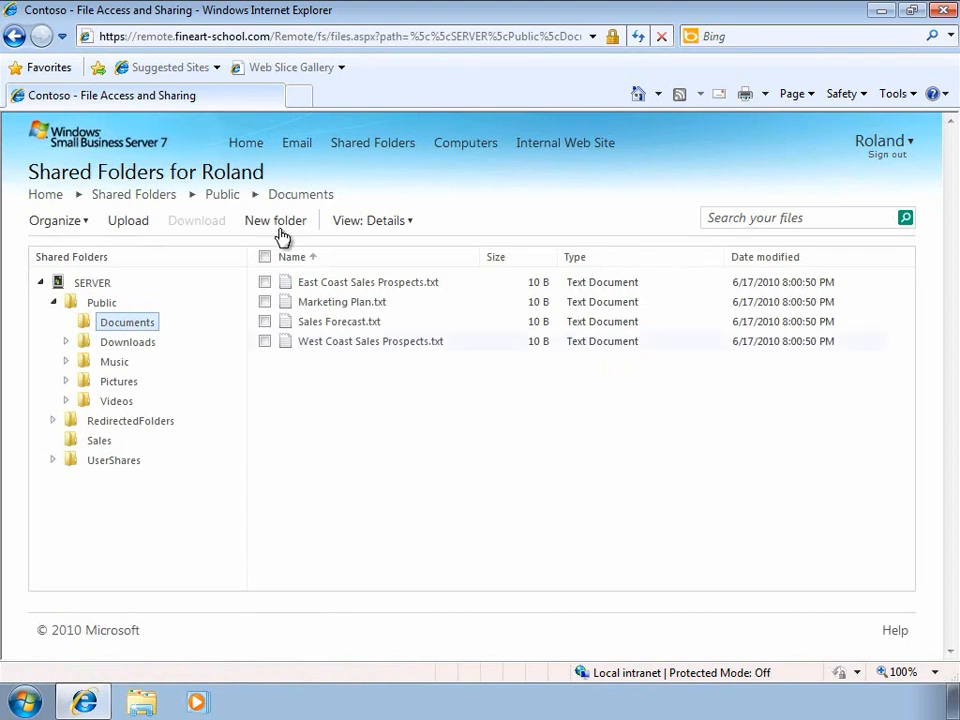
left_click(247, 146)
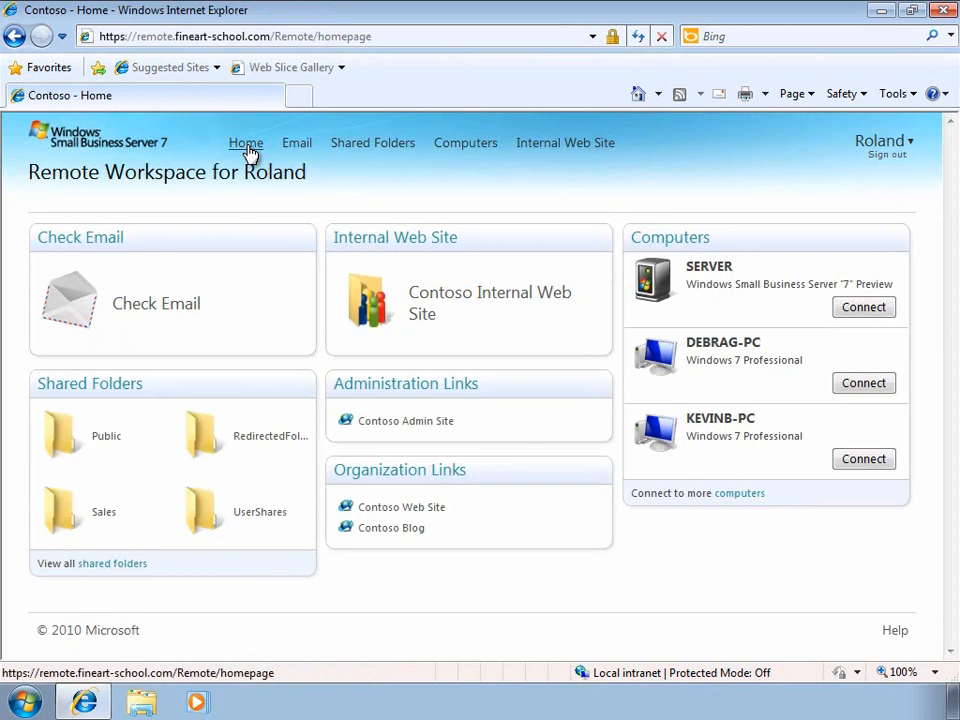
left_click(175, 314)
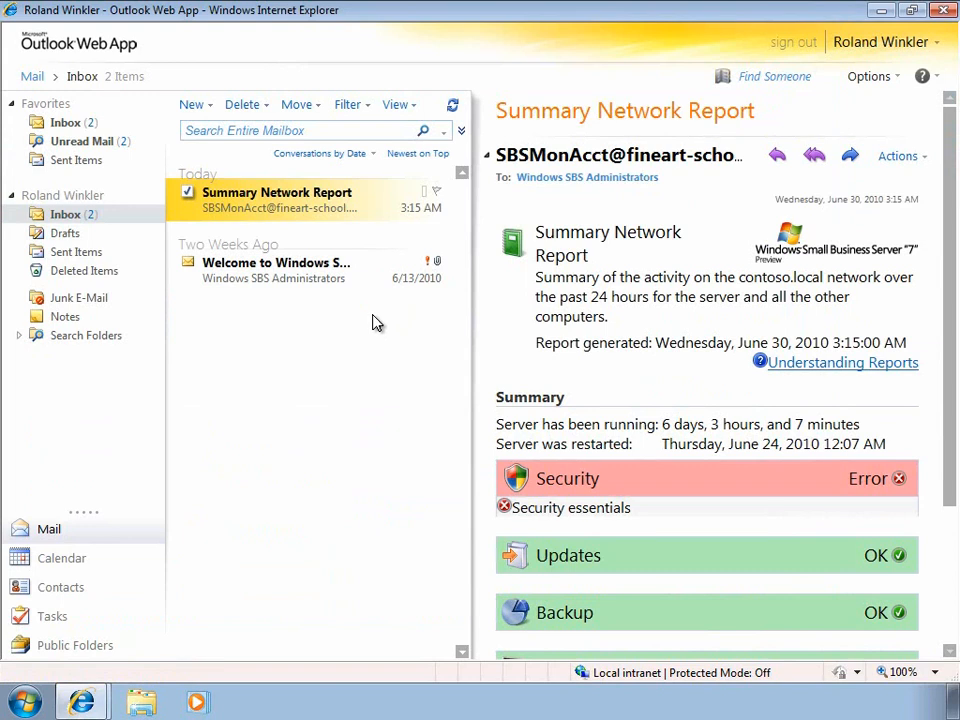
left_click(86, 566)
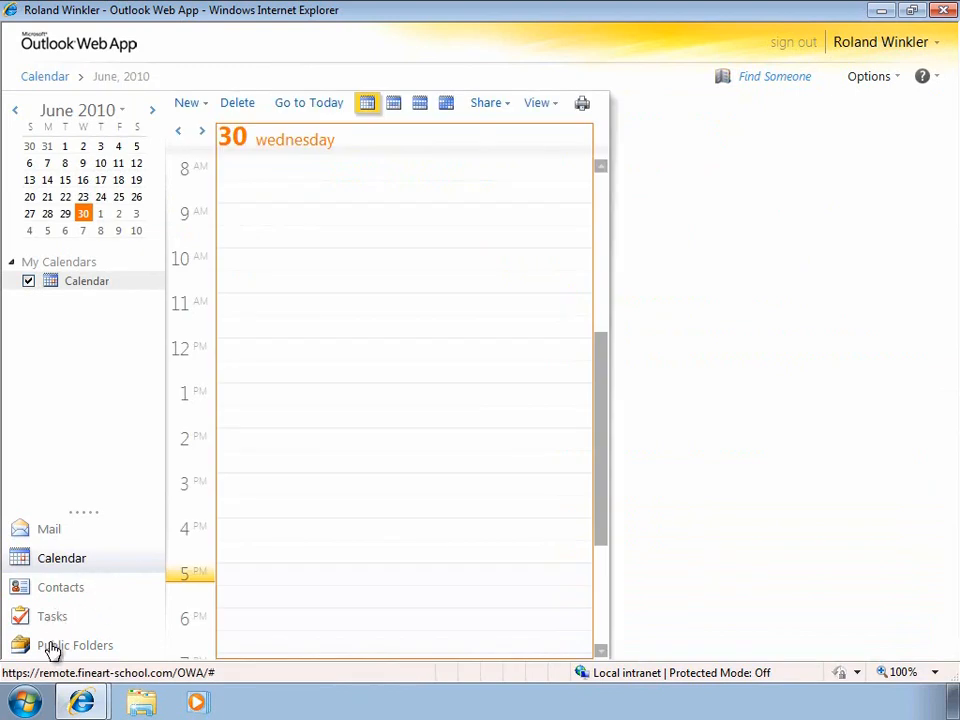
left_click(876, 12)
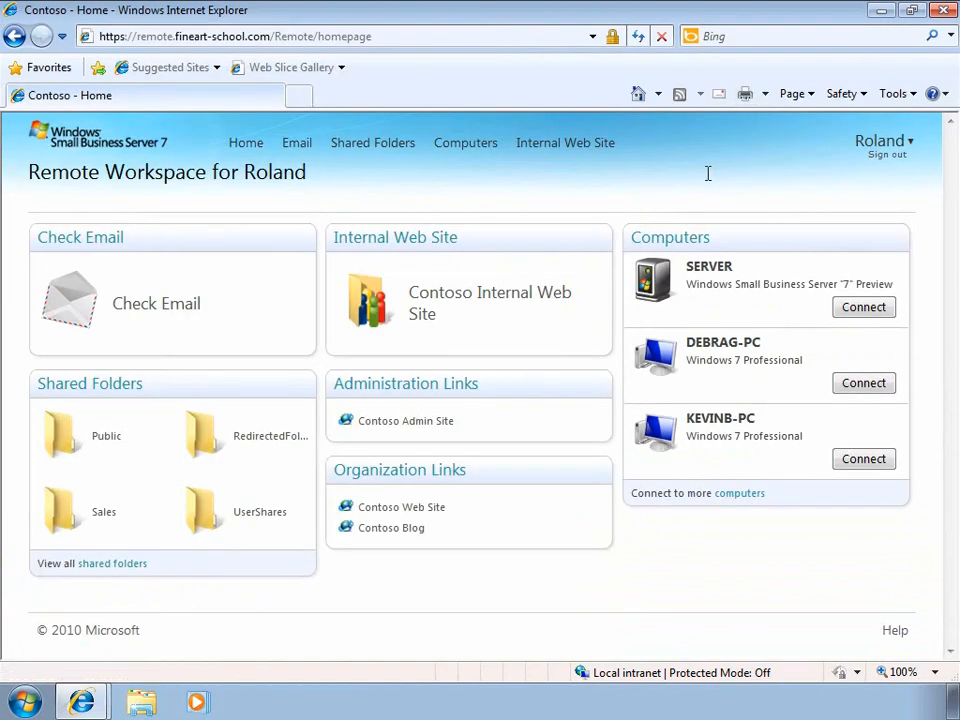
left_click(474, 303)
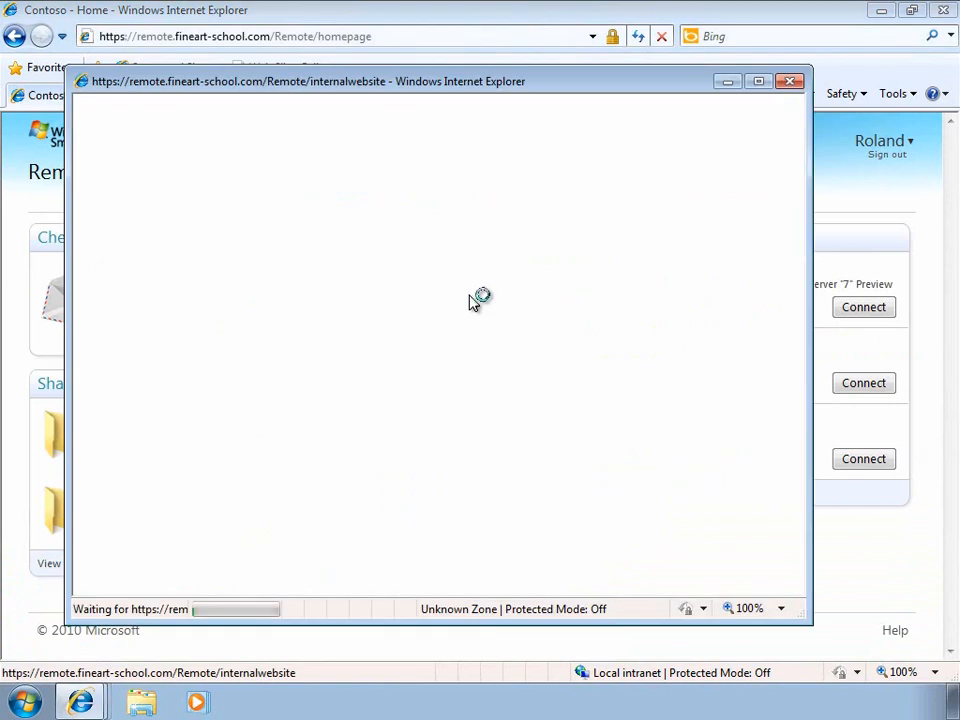
left_click(757, 82)
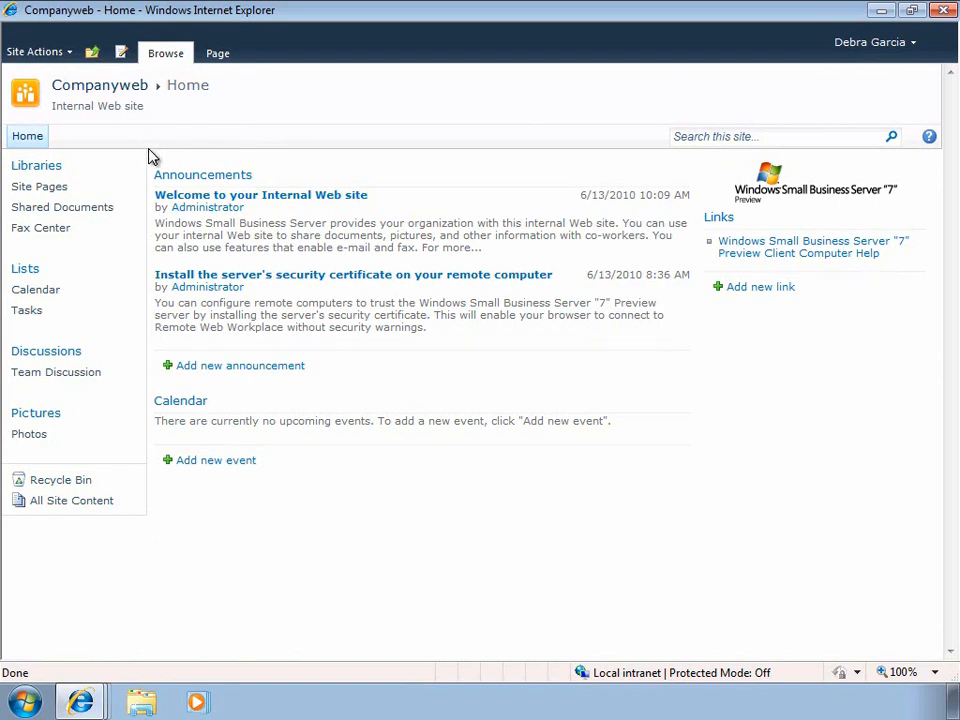
left_click(84, 214)
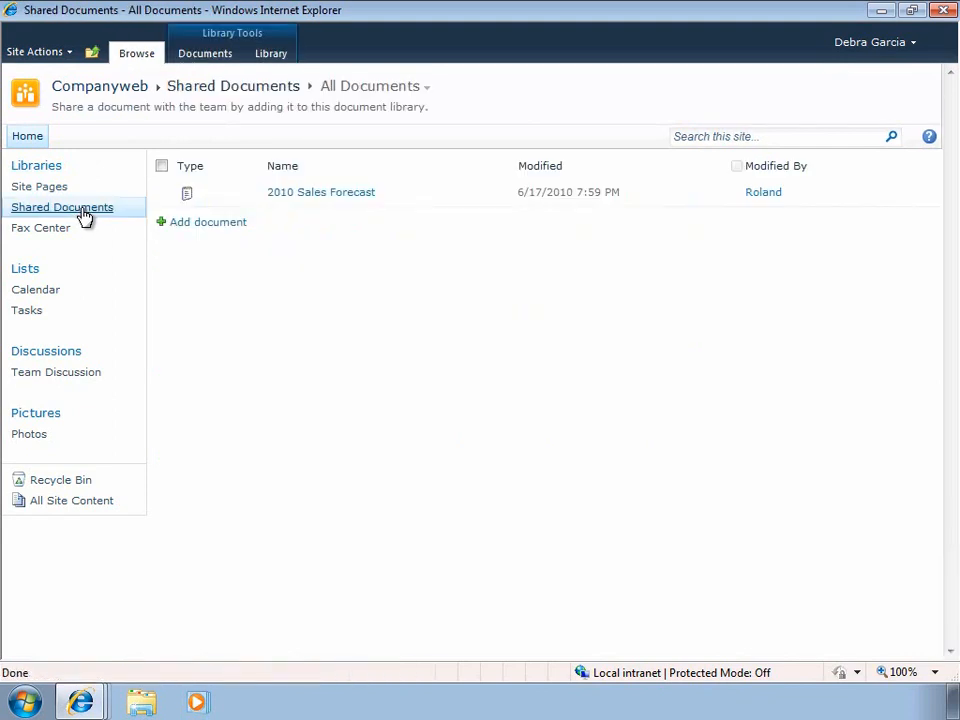
left_click(201, 58)
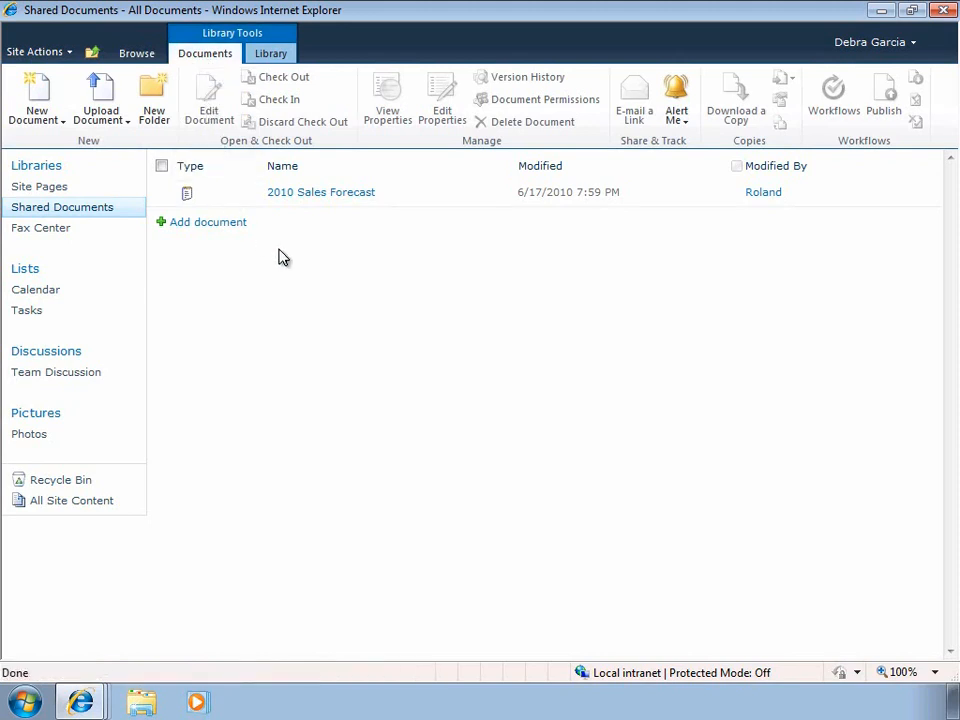
left_click(272, 55)
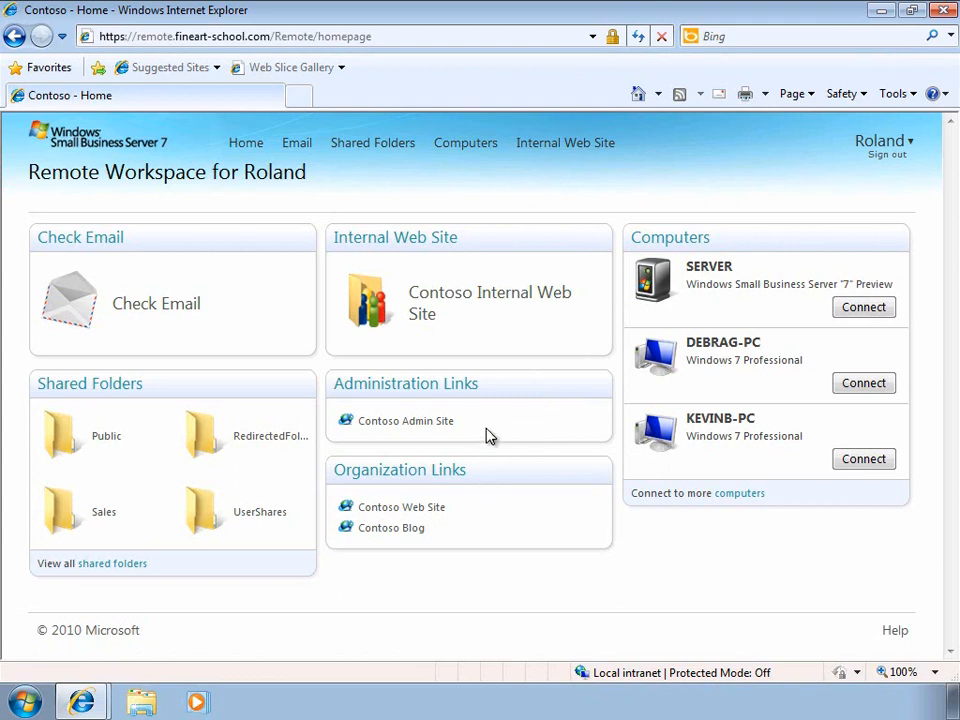
Step: Drag Administration Links below Organization Links and move the Check Email panel to the right
left_click_drag(493, 382, 510, 484)
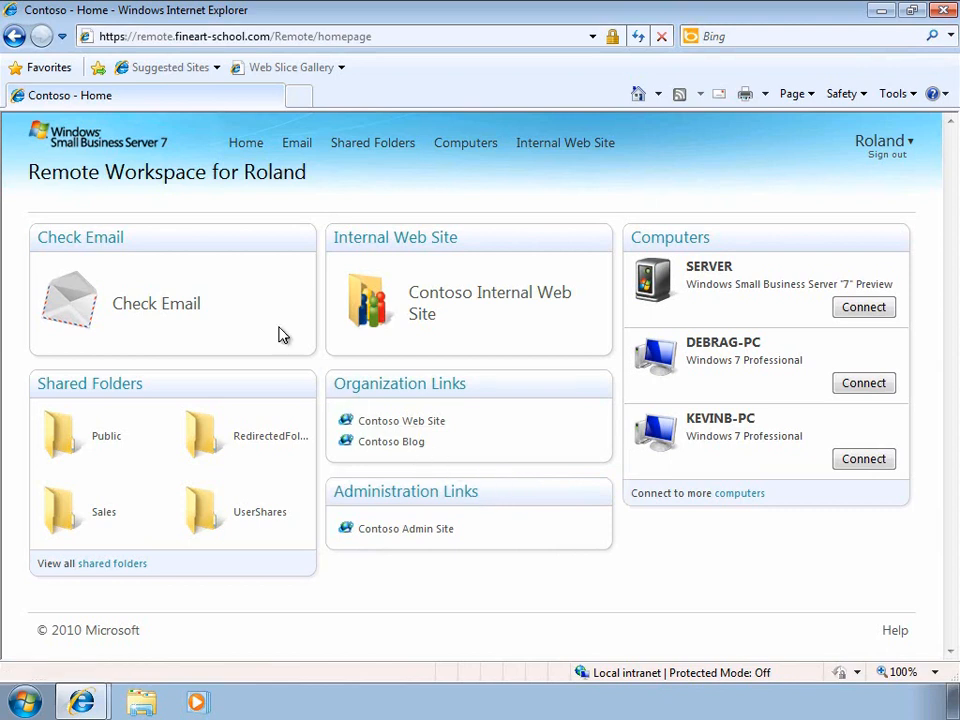
left_click_drag(236, 238, 527, 392)
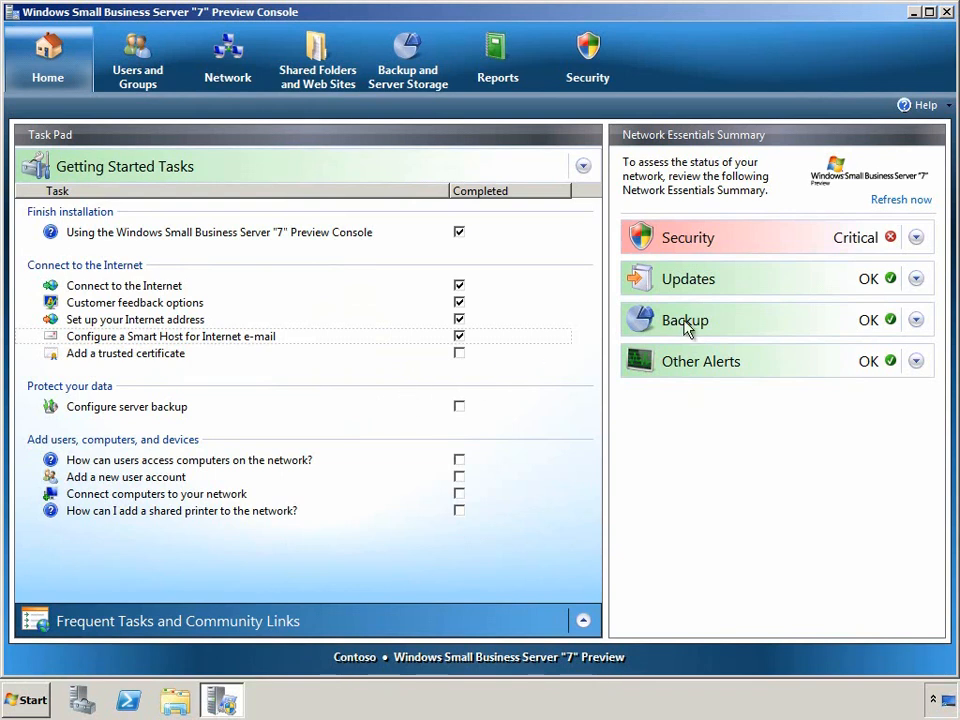
Step: Use the Virus protection for file system AntiVirus Report to find the unprotected client, then return Home
left_click(916, 239)
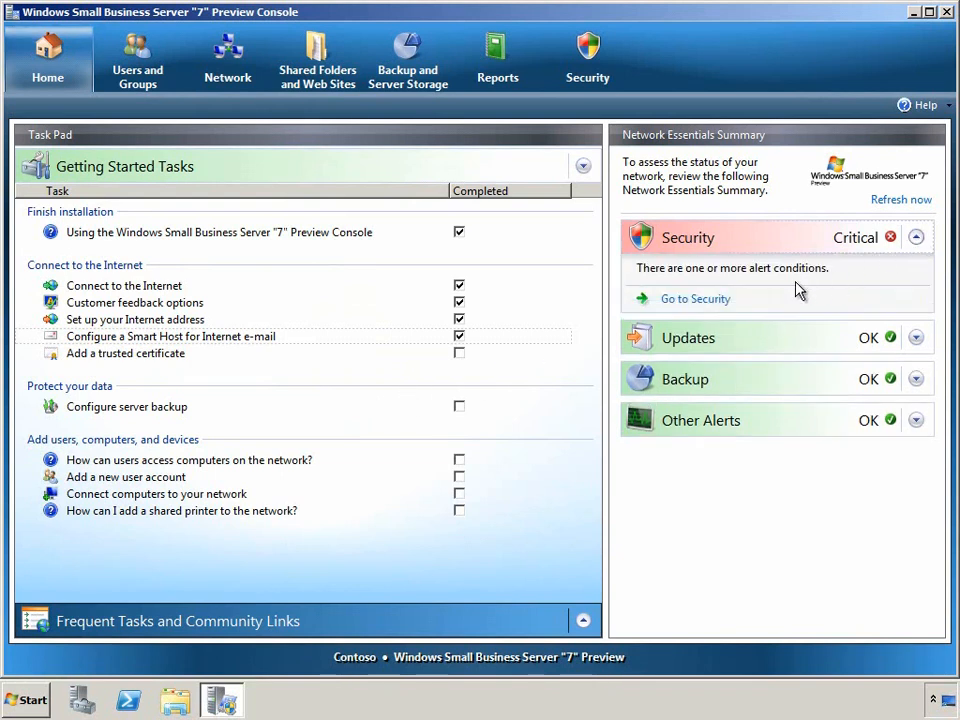
left_click(721, 302)
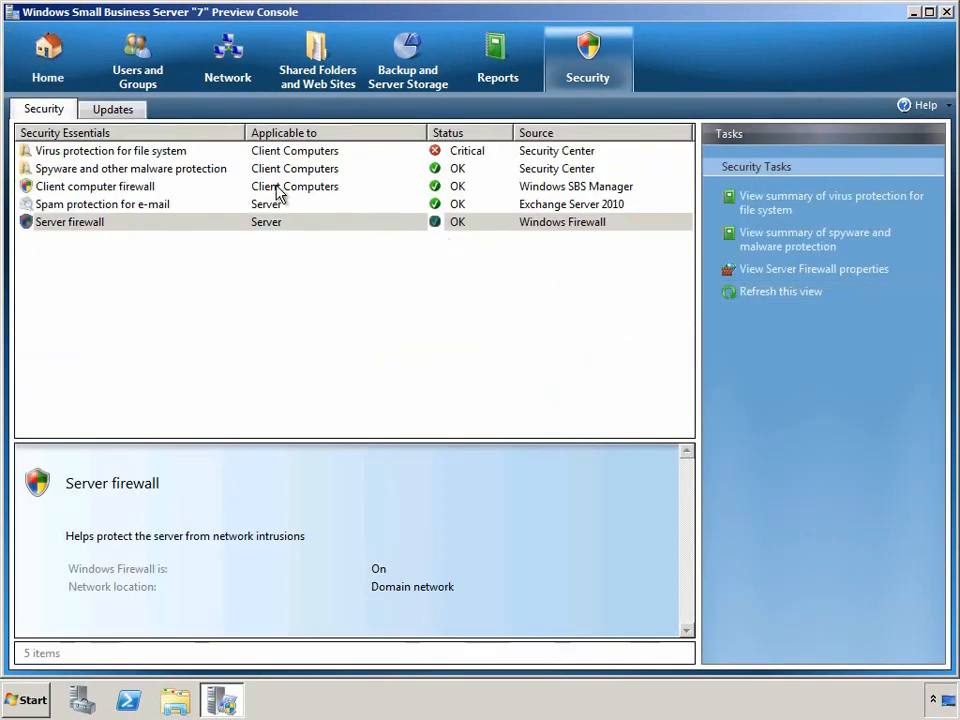
left_click(153, 155)
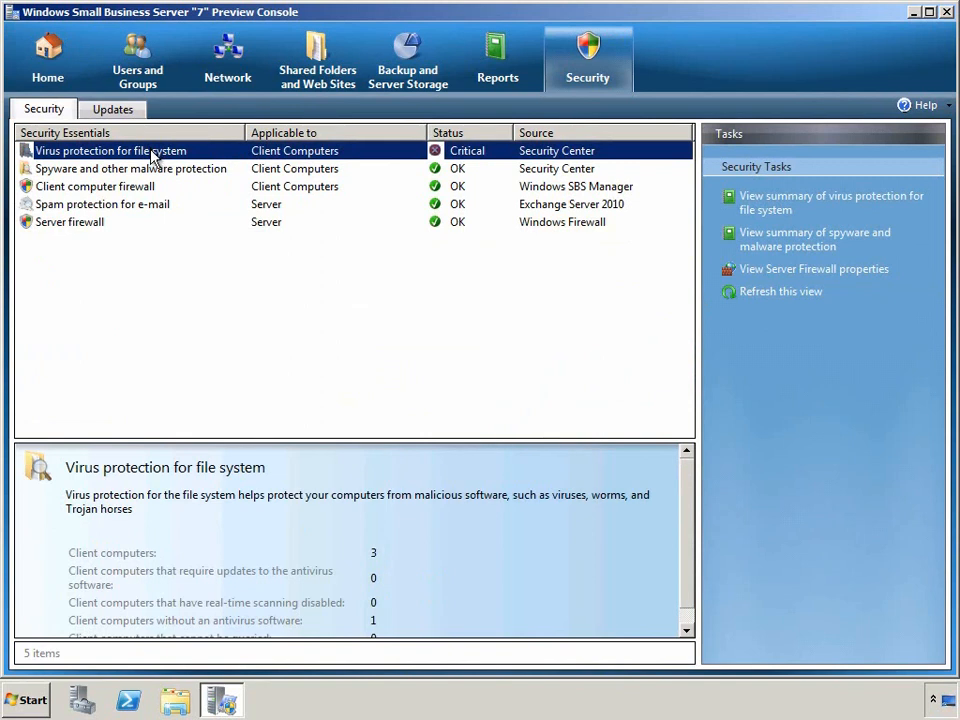
left_click(755, 212)
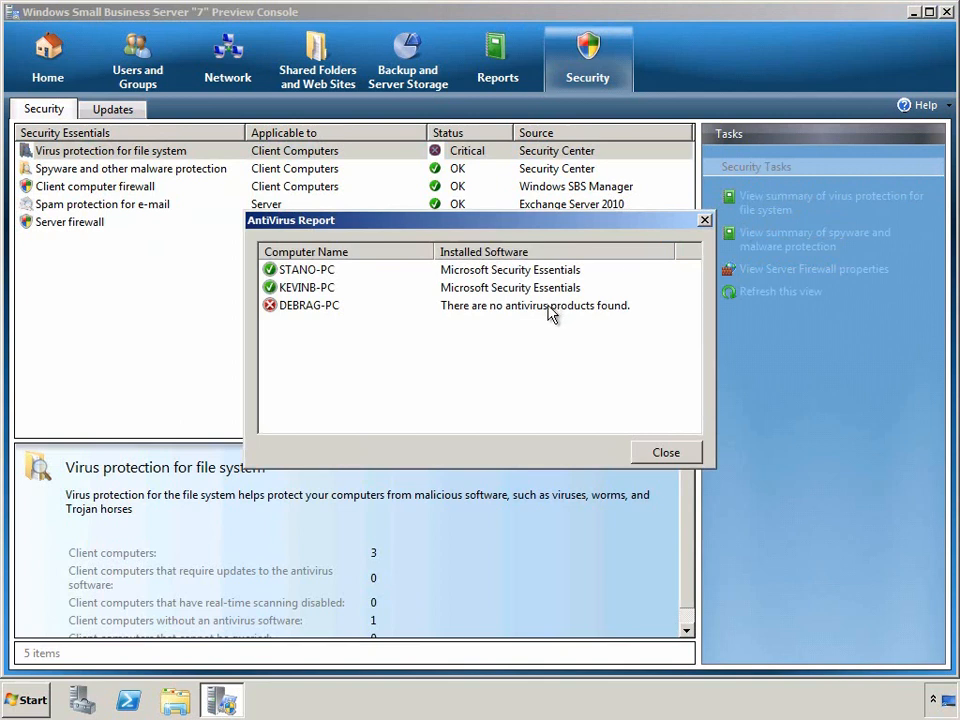
left_click(338, 311)
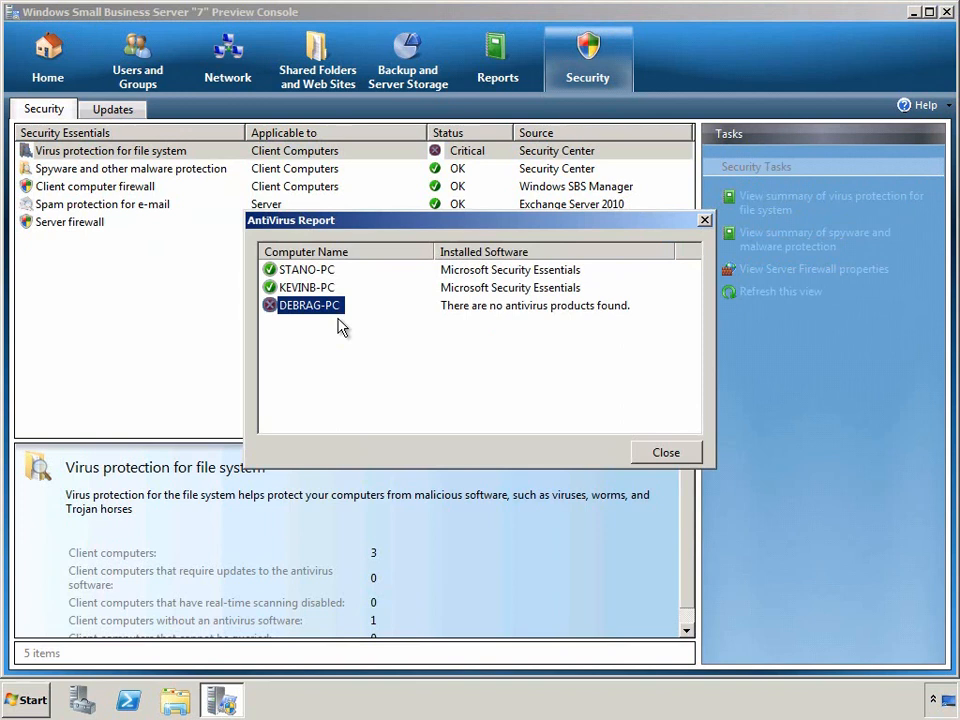
left_click(650, 453)
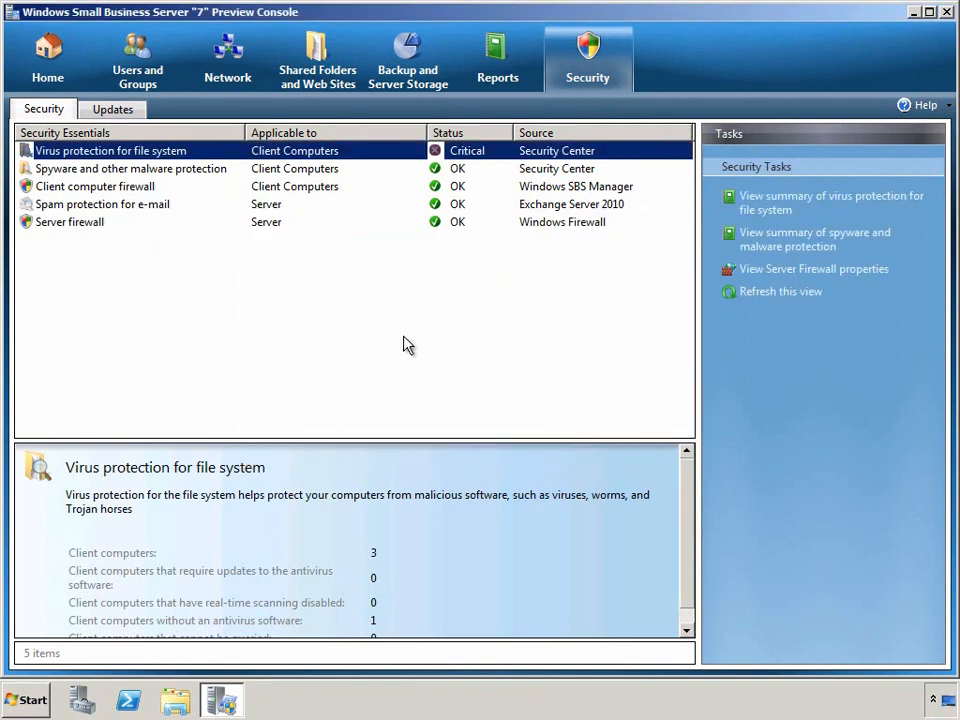
left_click(50, 75)
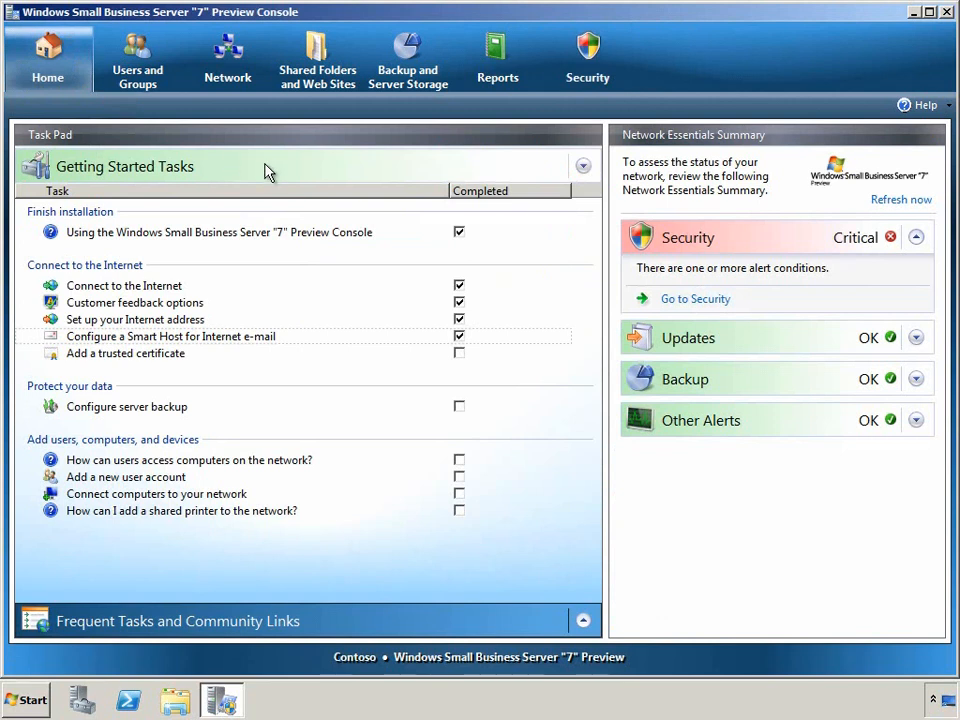